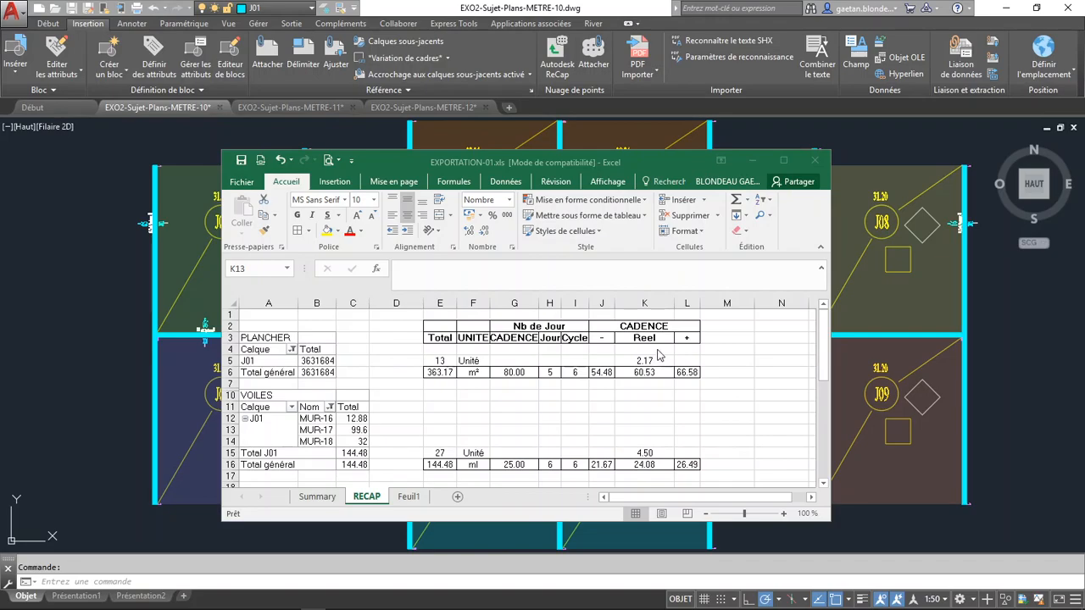
Step: Minimize the spreadsheet and highlight the J04, J06 and central J01 floor hatches in the METRE-10 plan
click(748, 161)
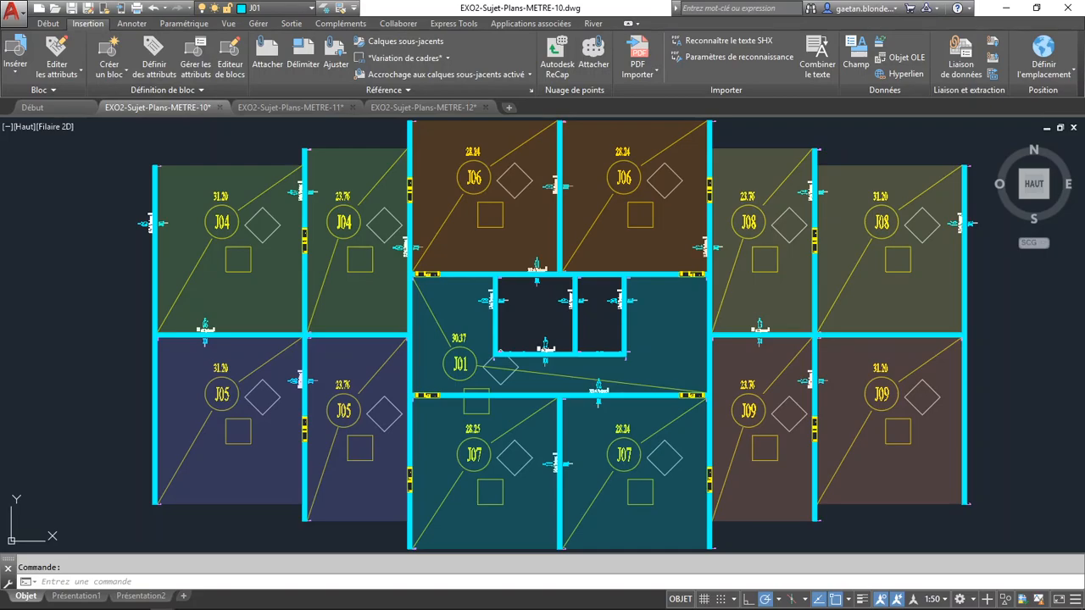
click(274, 296)
click(392, 314)
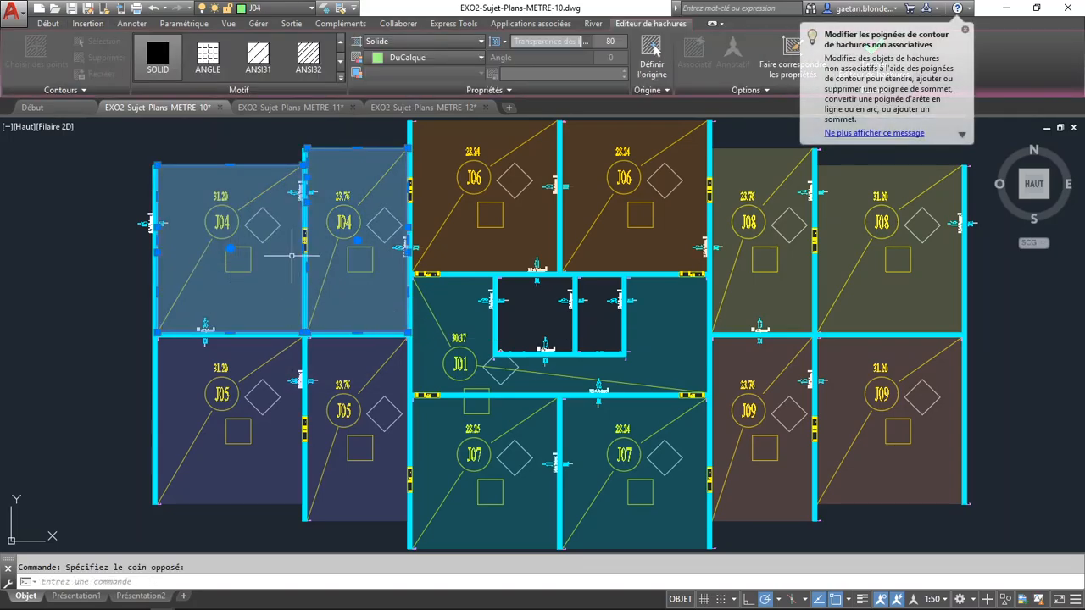
click(539, 261)
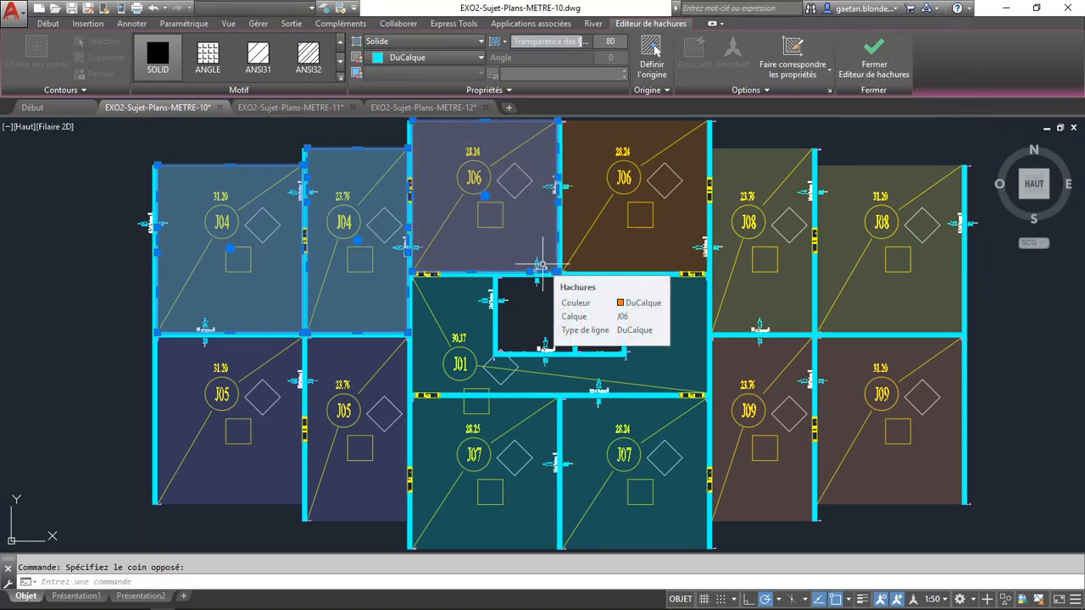
key(Escape)
click(276, 300)
click(357, 273)
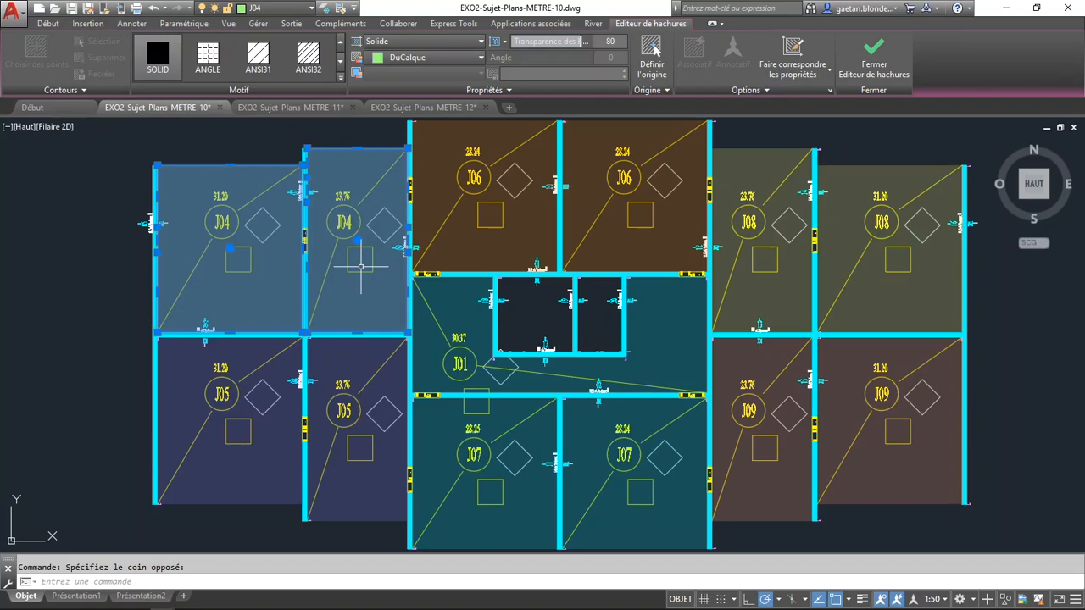
key(Escape)
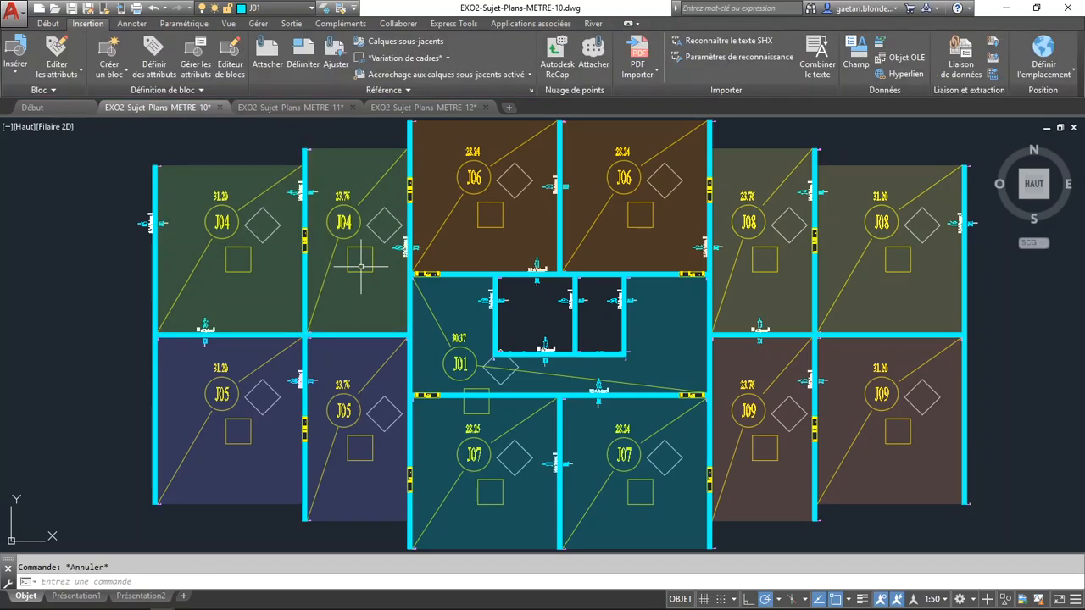
click(440, 294)
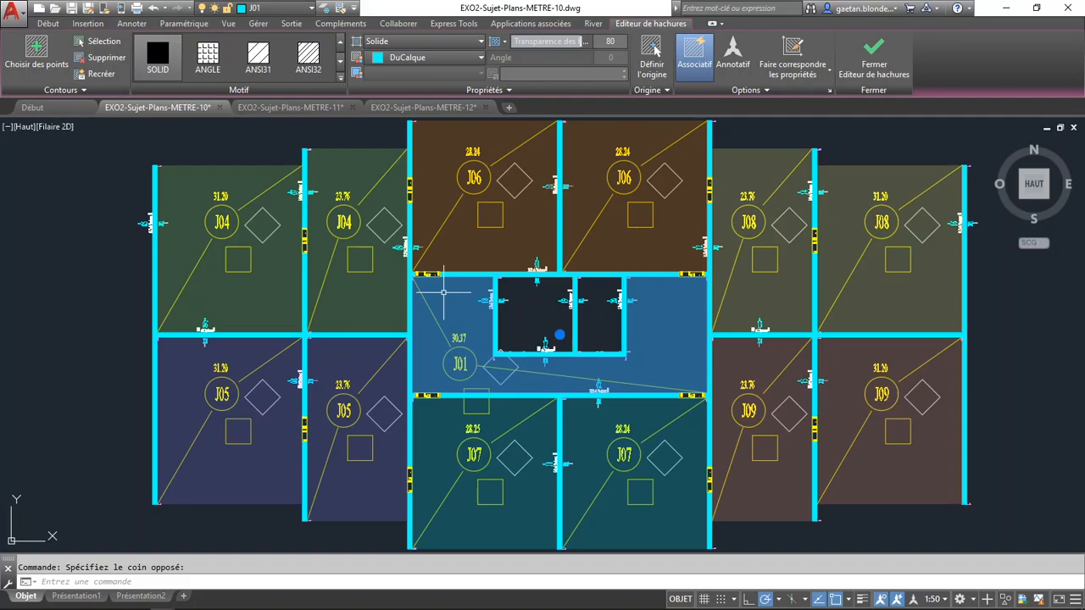
Step: Switch to the EXO2-Sujet-Plans-METRE-11 drawing and show the properties of the central J06 hatch and the two J09 blocks
click(328, 110)
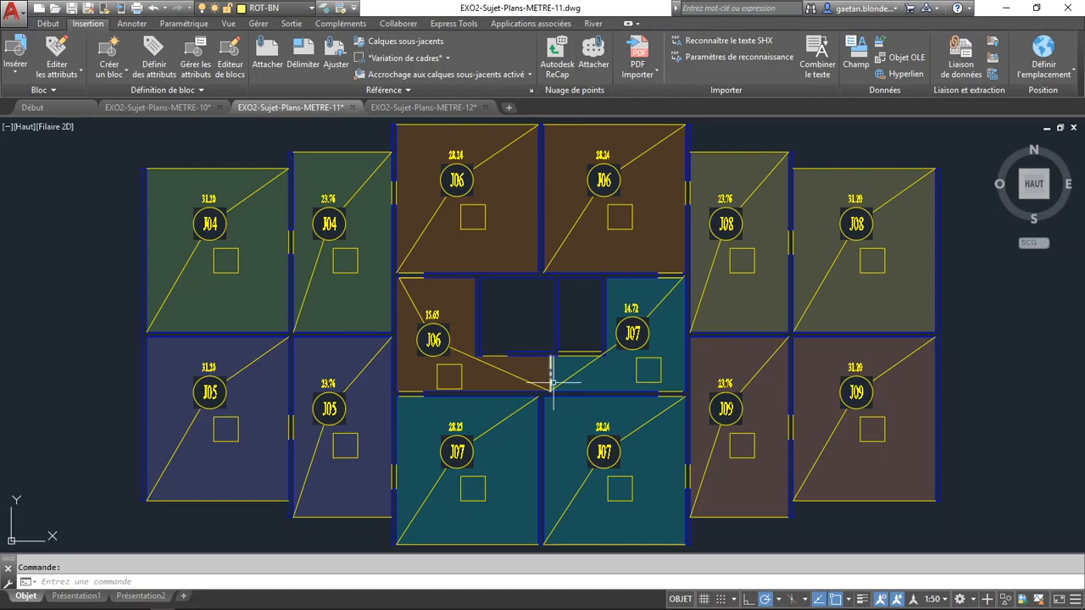
click(451, 311)
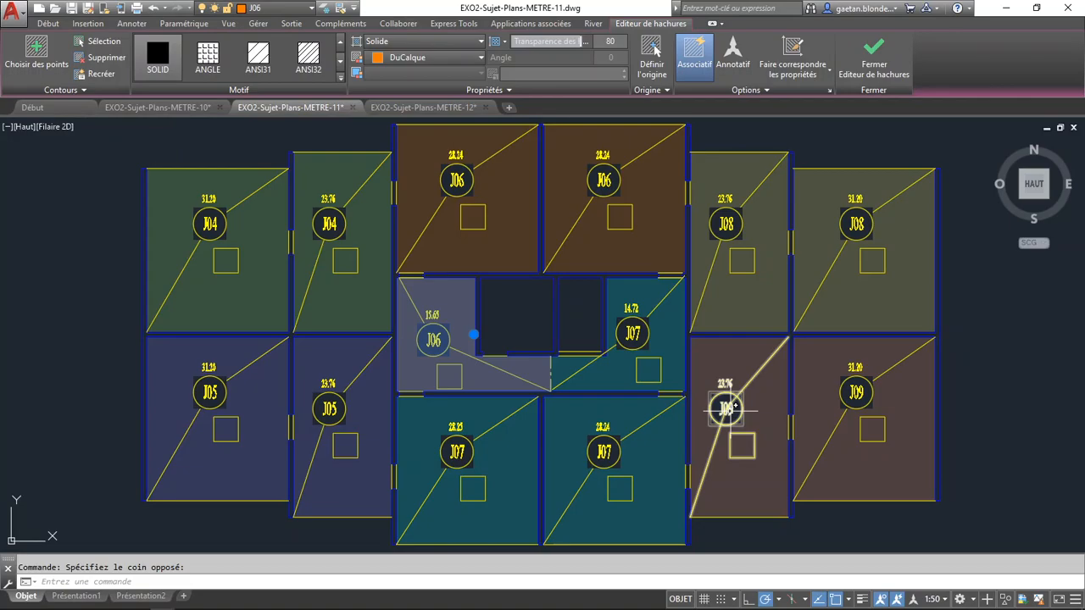
click(728, 413)
click(854, 394)
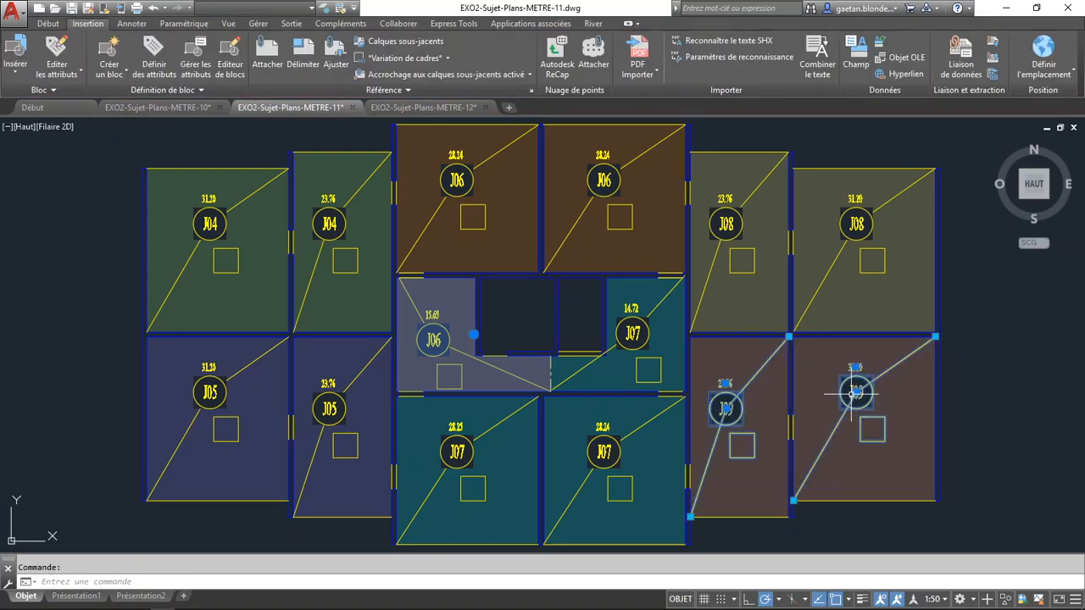
right_click(858, 403)
click(891, 370)
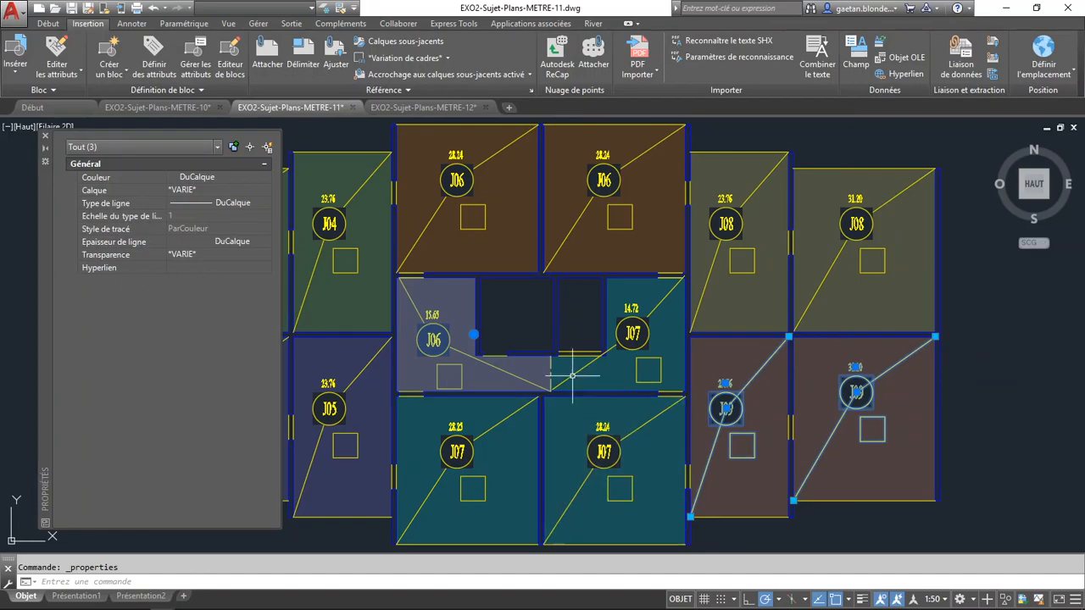
Step: Try to set the PB attribute of the two selected J09 block references to 3
click(218, 147)
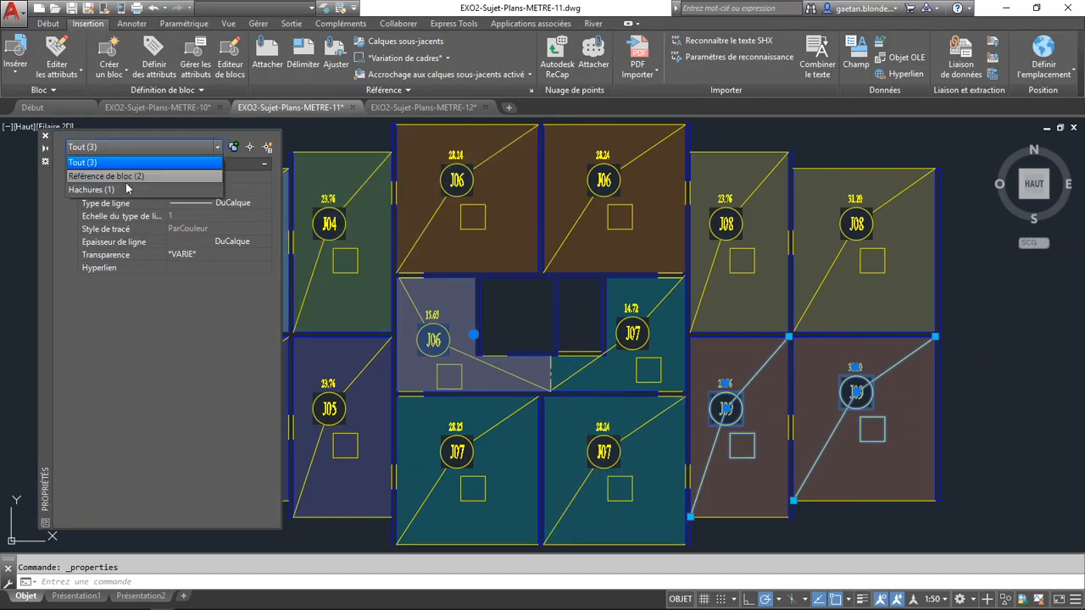
click(116, 178)
click(185, 268)
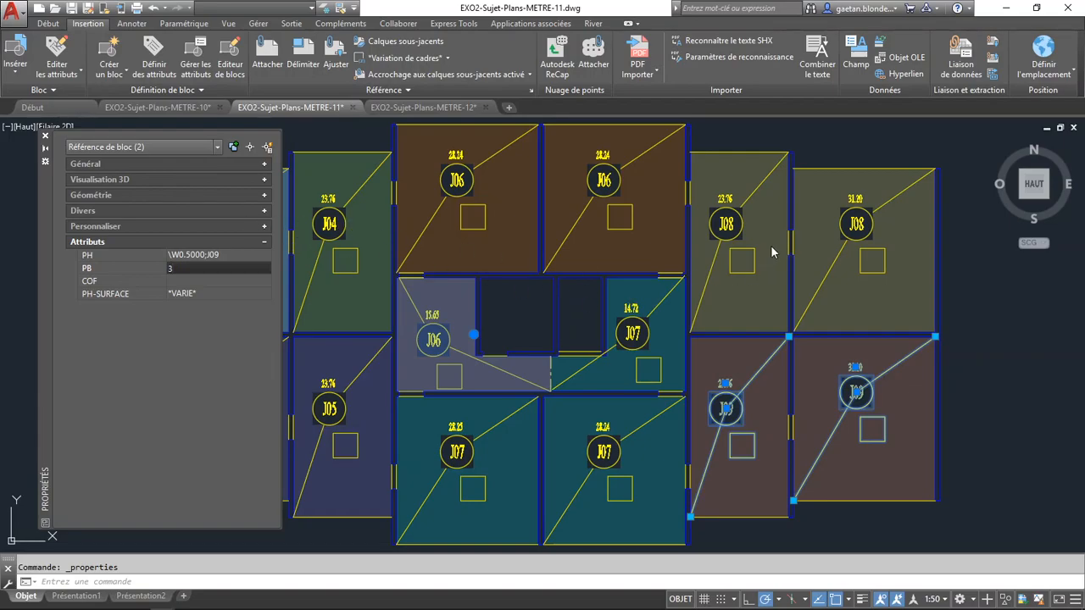
key(Escape)
click(724, 222)
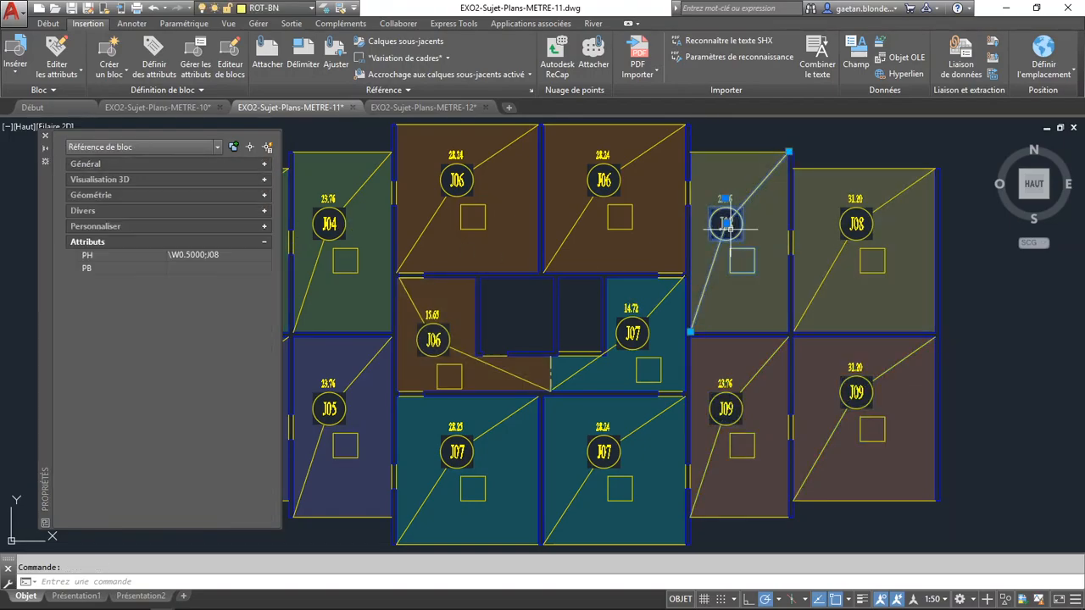
click(856, 222)
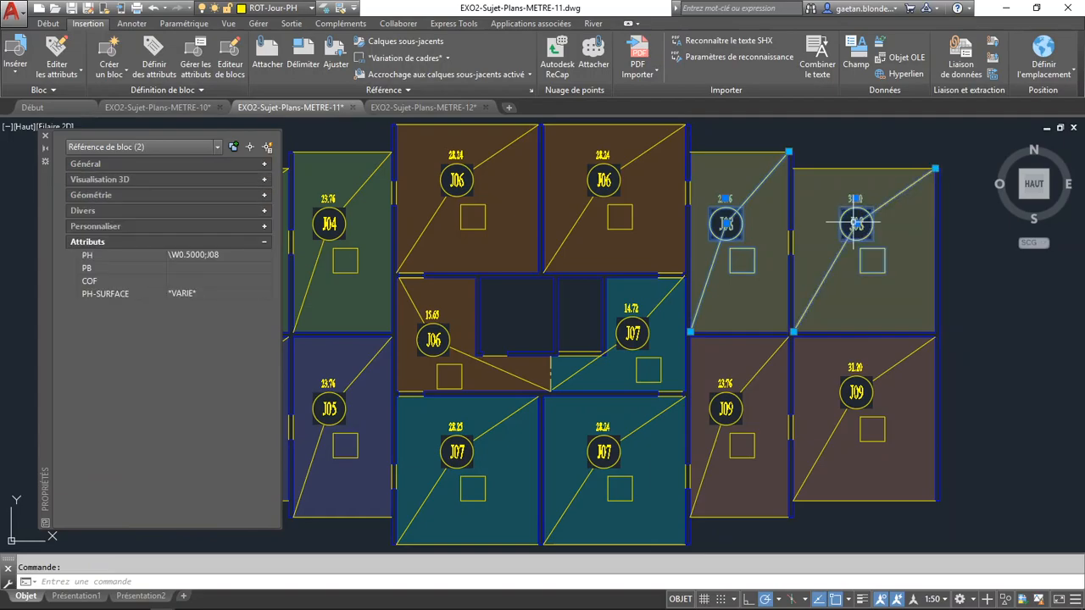
click(203, 268)
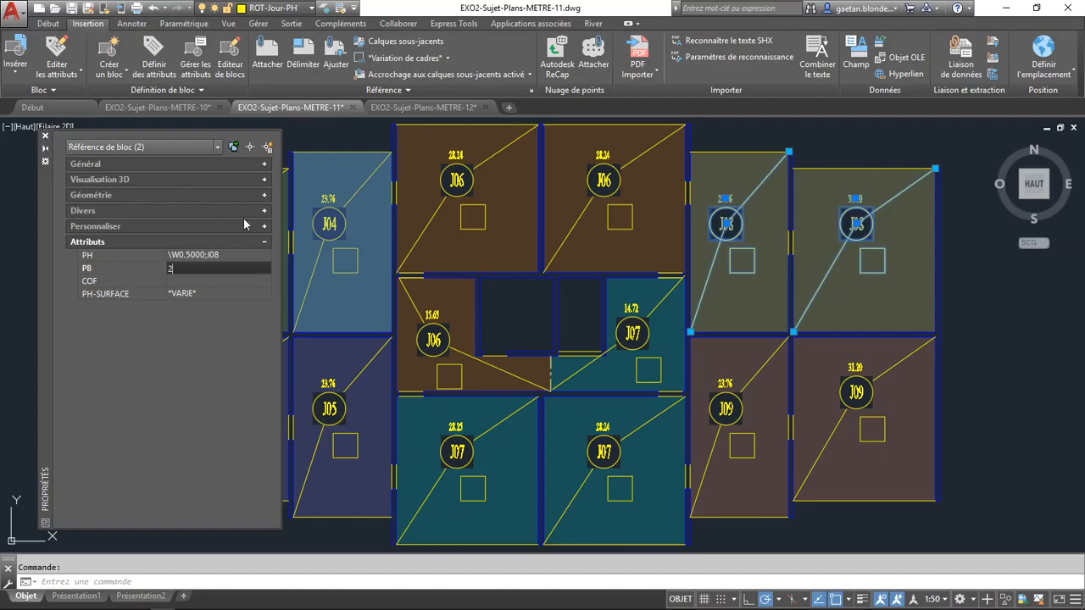
key(BackSpace)
key(Escape)
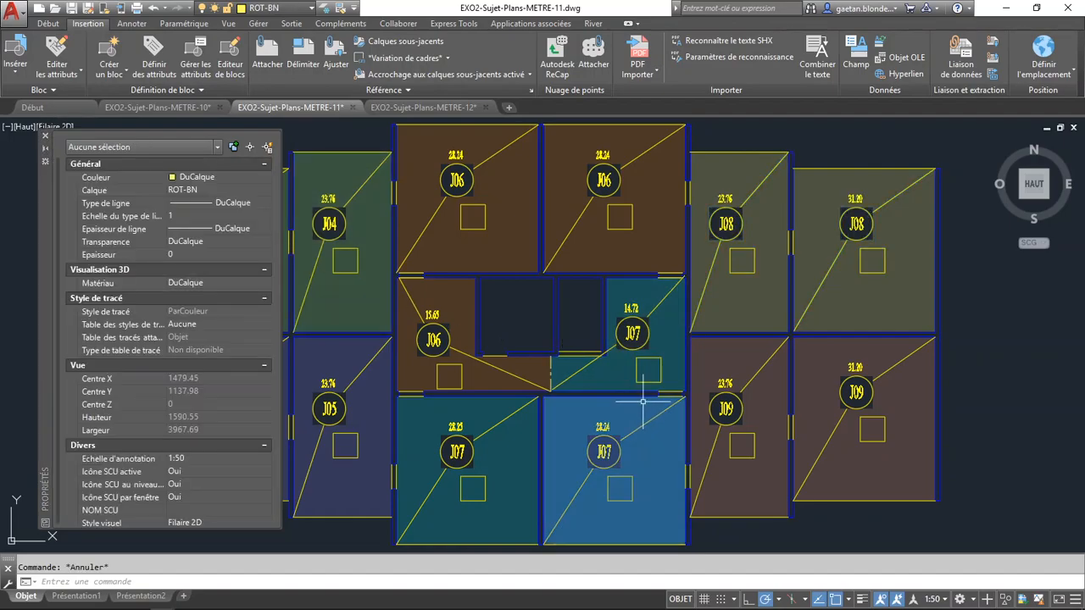
Step: Set the PB attribute of the two J08 blocks to 2
click(726, 222)
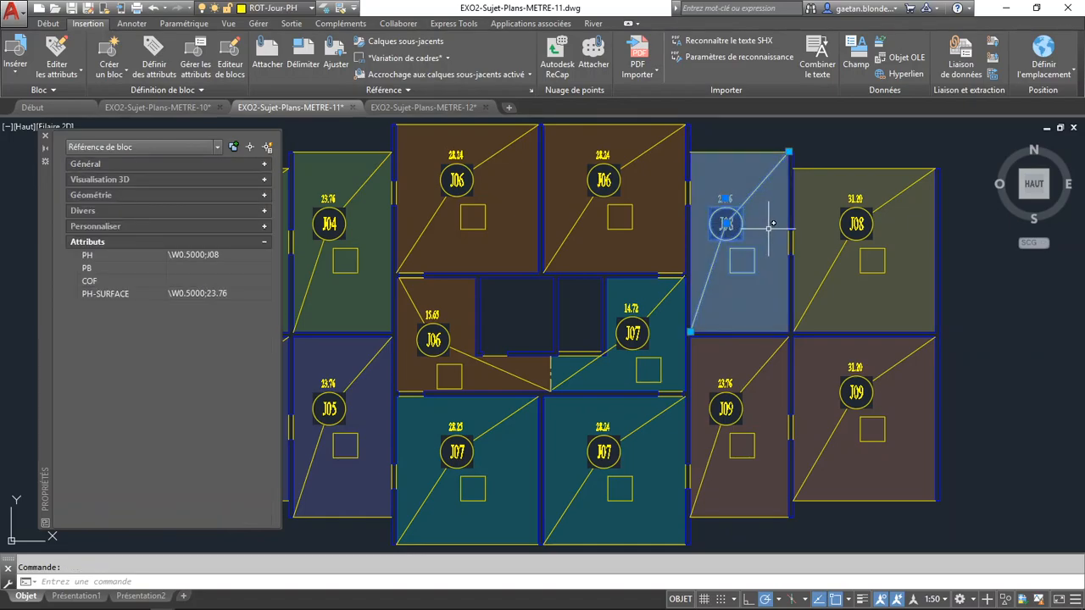
click(854, 222)
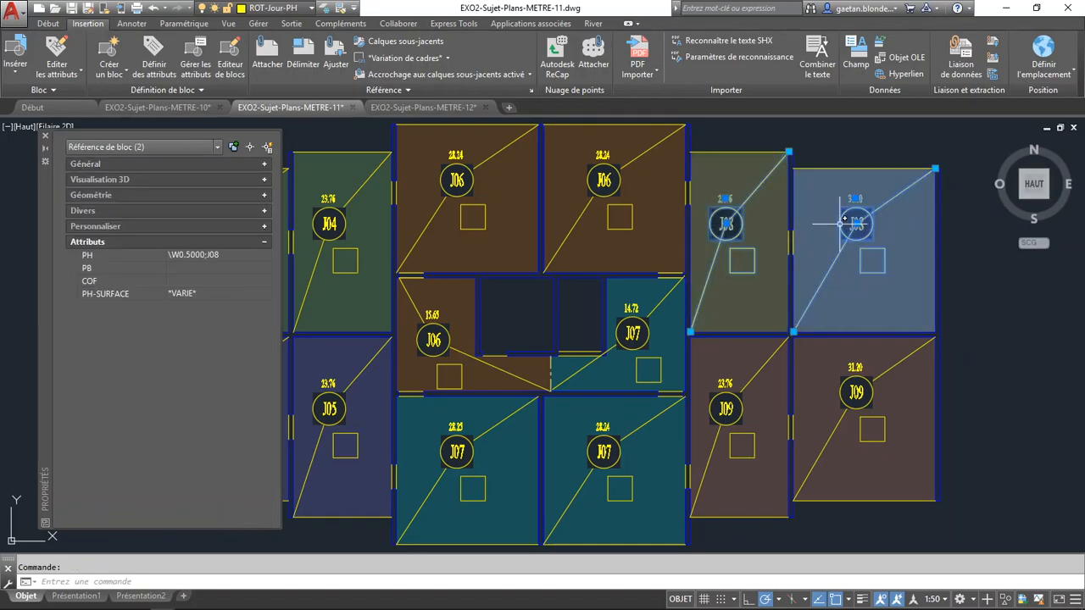
click(221, 266)
text(2)
key(Return)
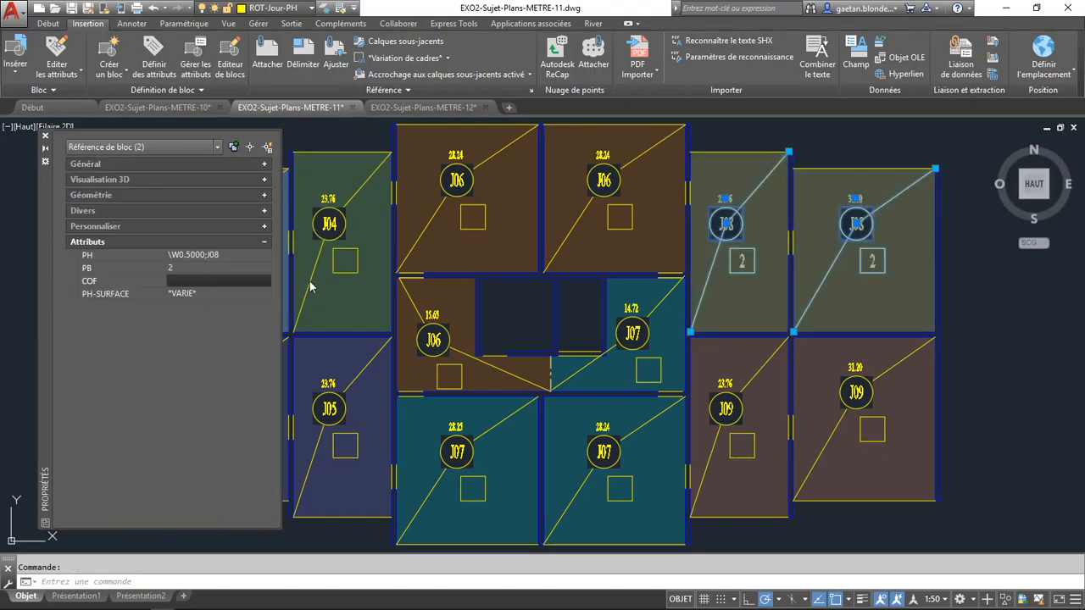
key(Escape)
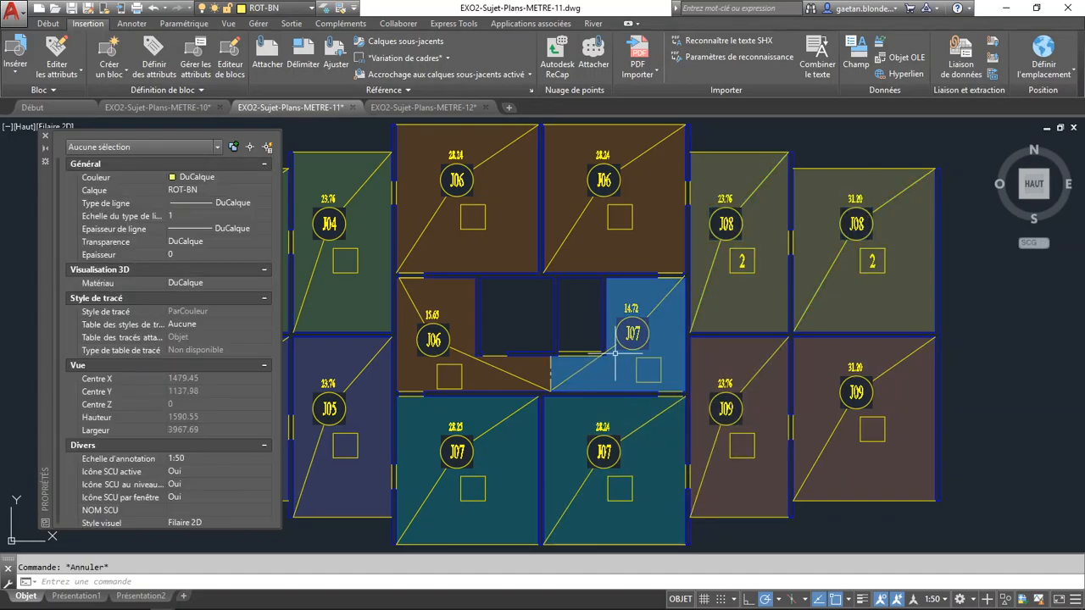
Step: Set the PB attribute of the three J07 blocks to 1 and close the properties
click(633, 326)
click(618, 443)
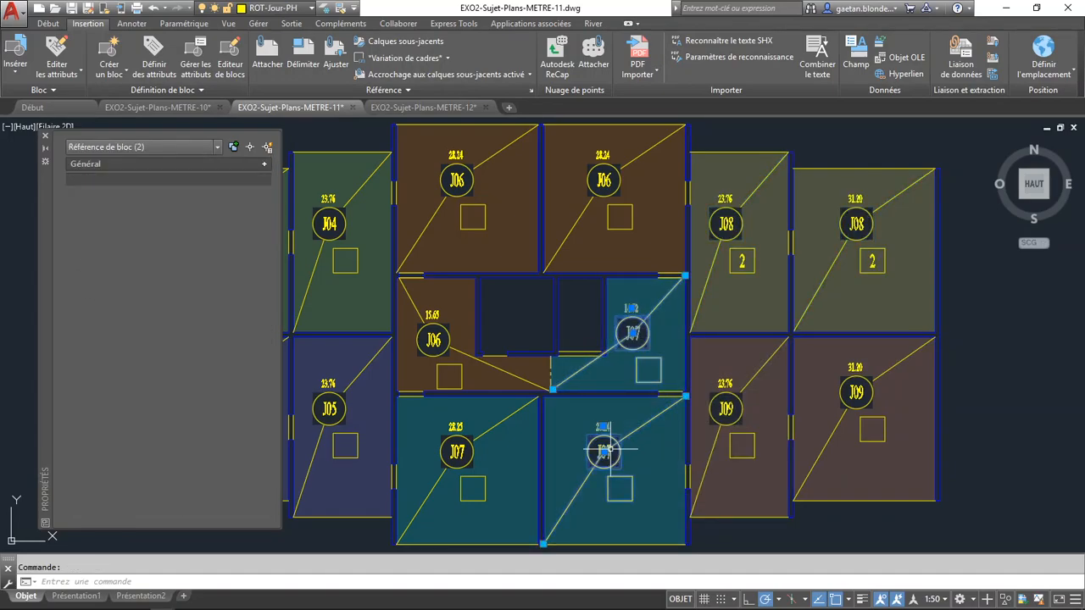
click(458, 451)
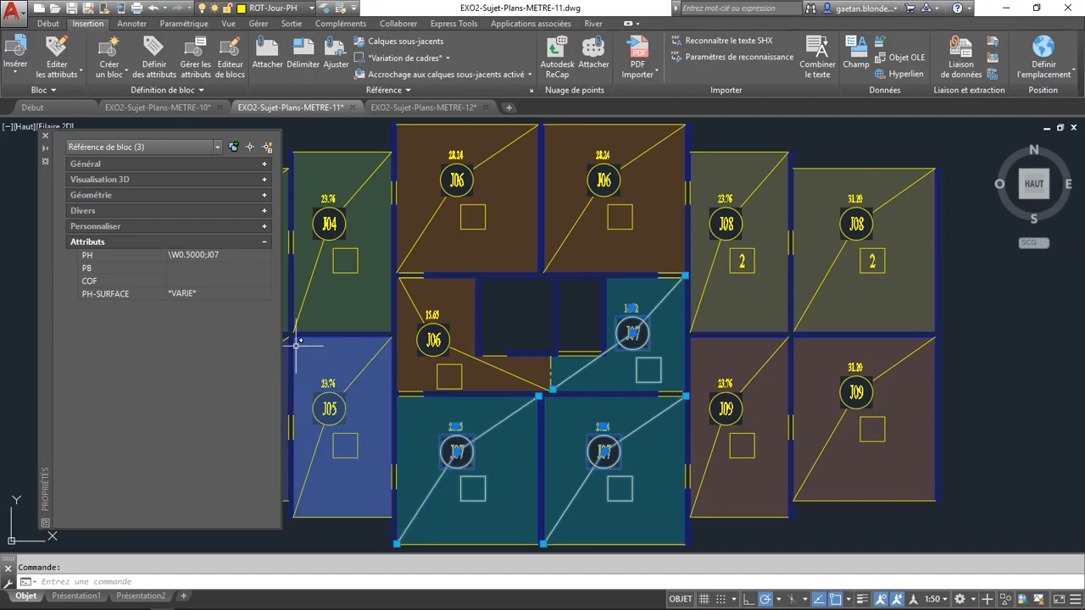
click(203, 256)
click(209, 268)
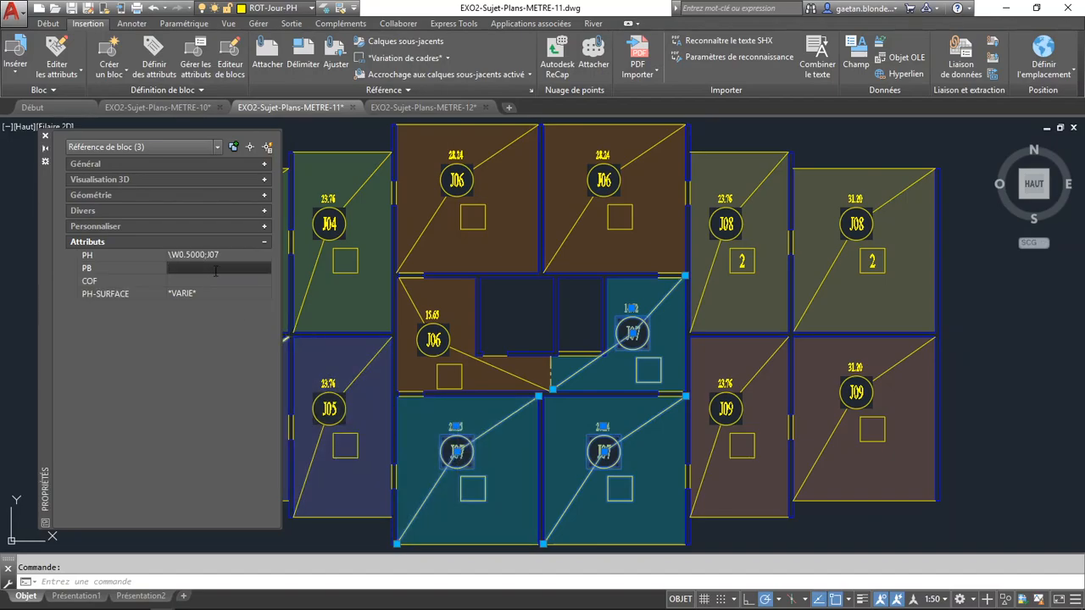
text(1)
key(Return)
click(45, 136)
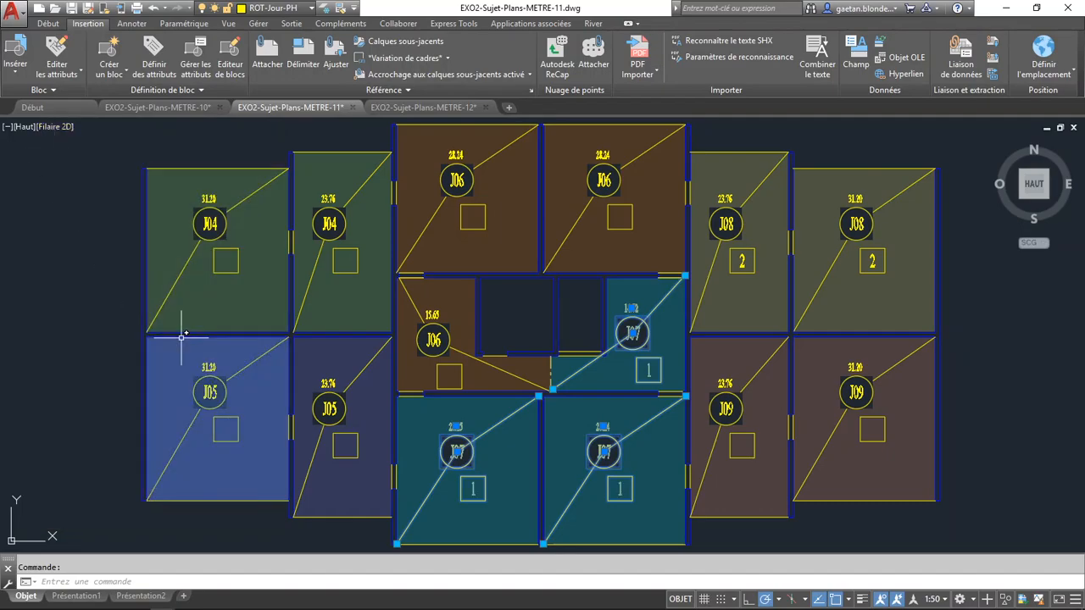
key(Escape)
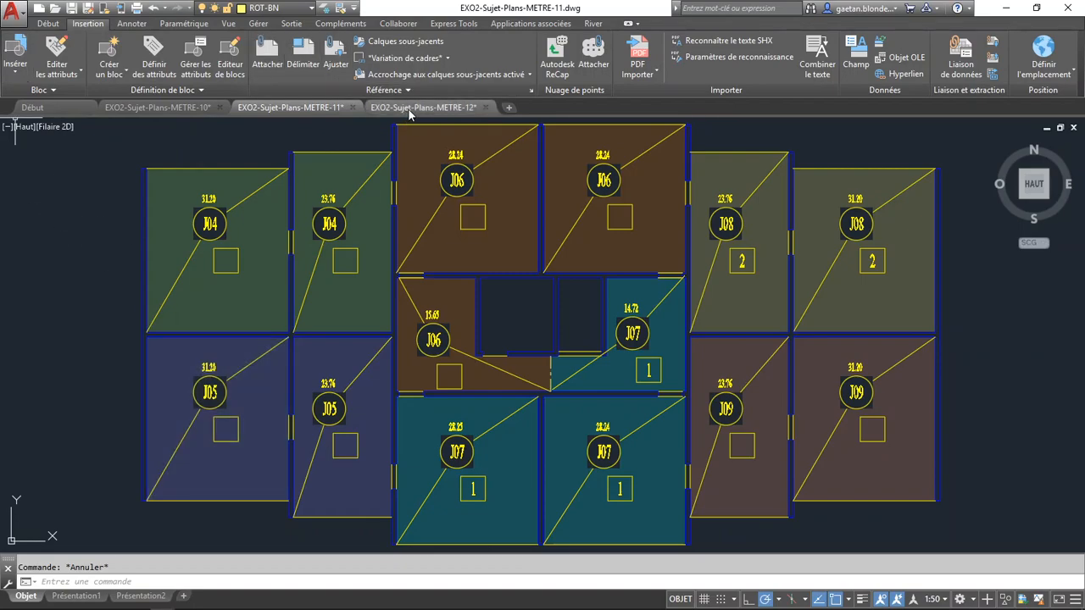
Step: Switch to the EXO2-Sujet-Plans-METRE-12 drawing
mouse_move(410, 114)
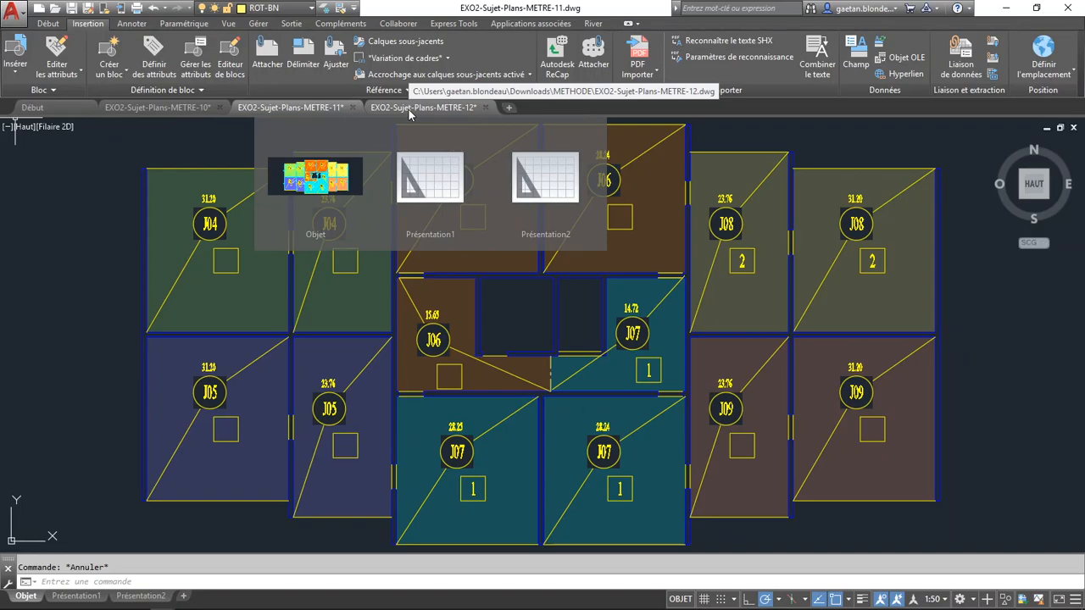
click(409, 110)
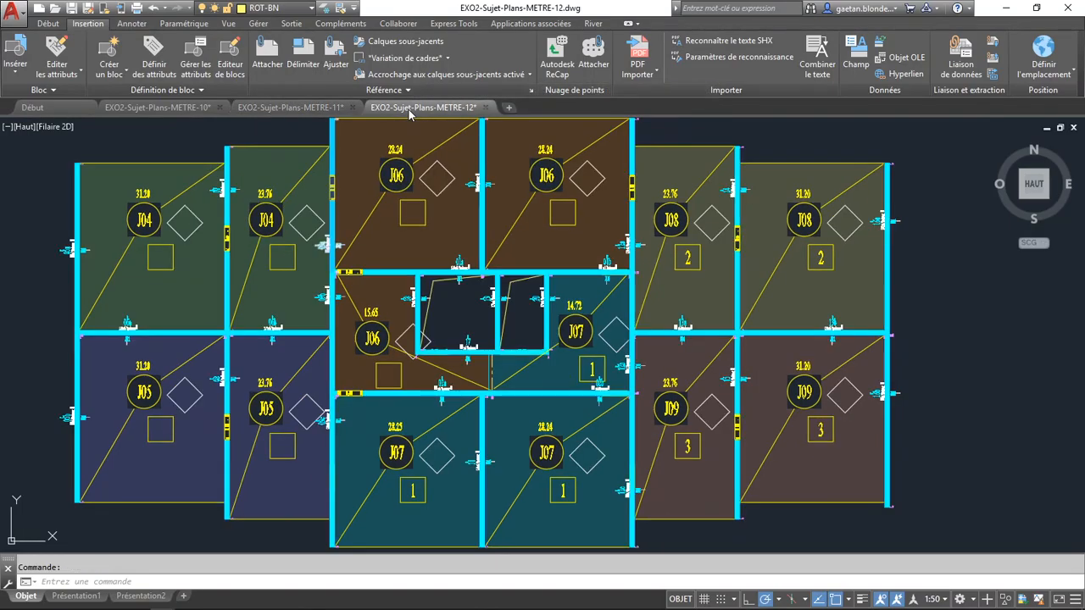
mouse_move(359, 234)
middle_down()
mouse_move(420, 251)
mouse_move(416, 282)
mouse_move(415, 268)
middle_up()
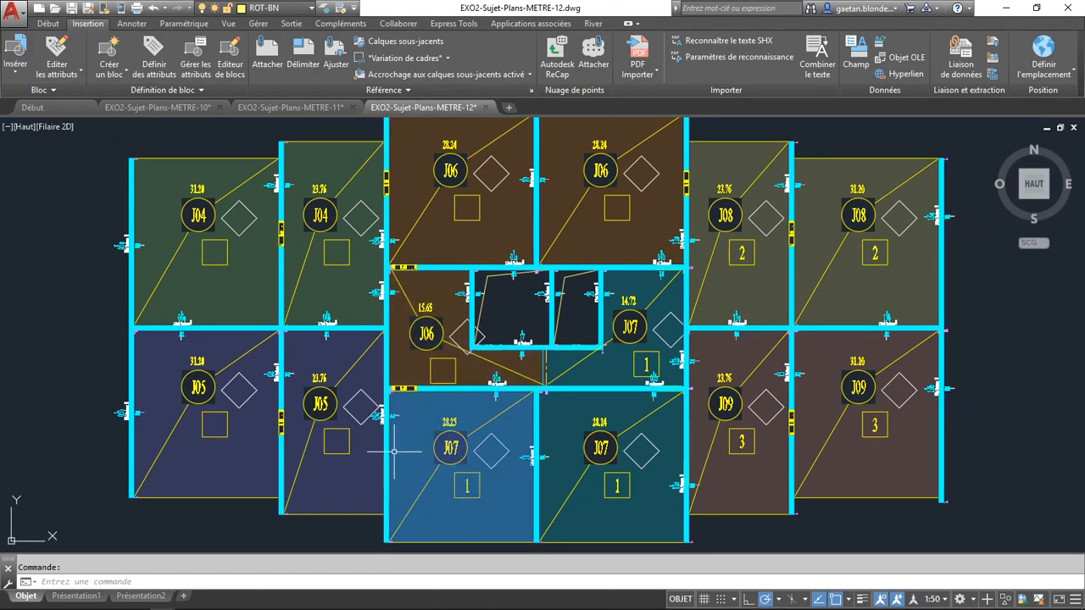
mouse_move(395, 451)
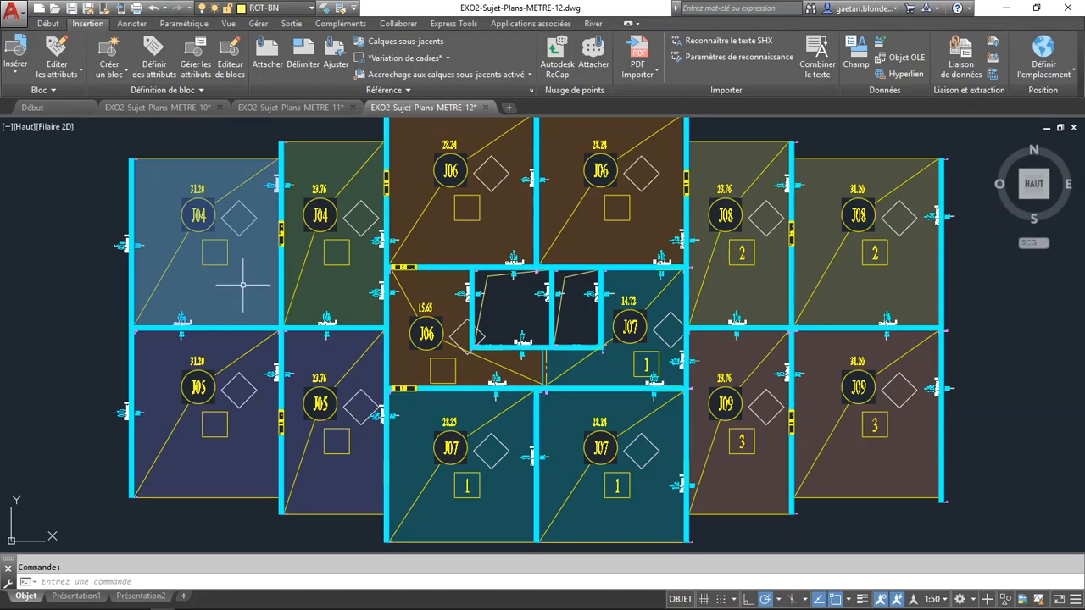
Step: Open the properties of façade wall 05a beside zone J04 and set its TARD attribute to 2
scroll(244, 297, up, 3)
middle_drag(267, 298, 351, 404)
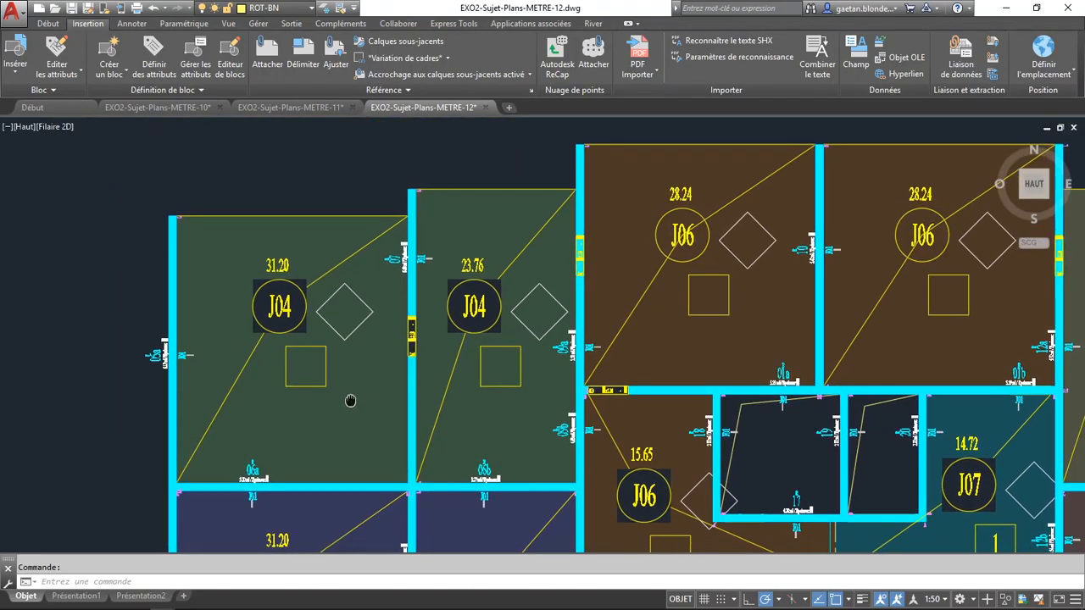
scroll(351, 388, up, 2)
scroll(359, 378, down, 2)
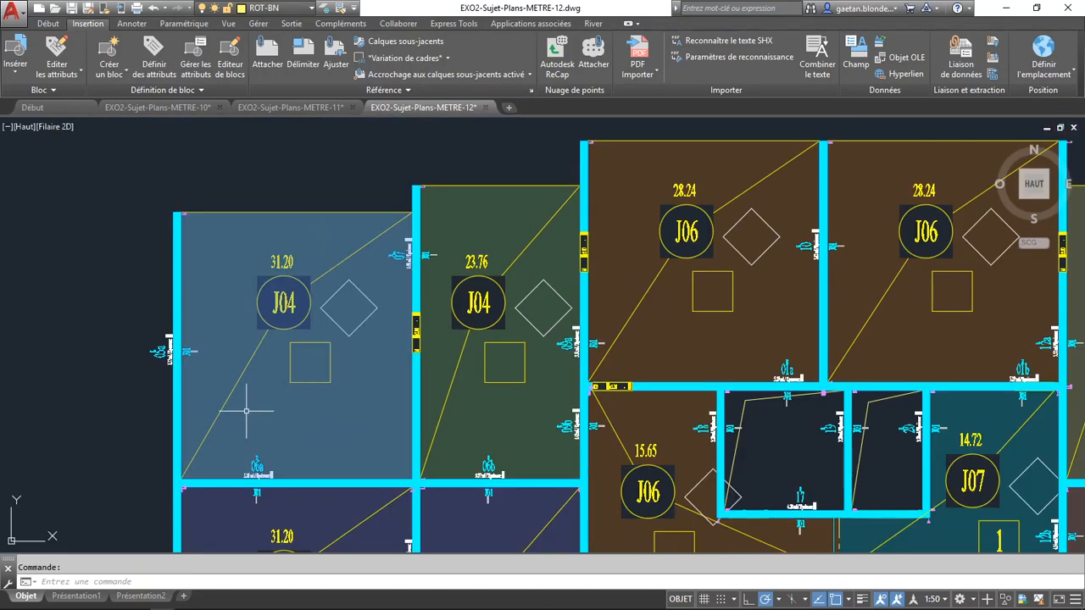
key(Escape)
click(167, 351)
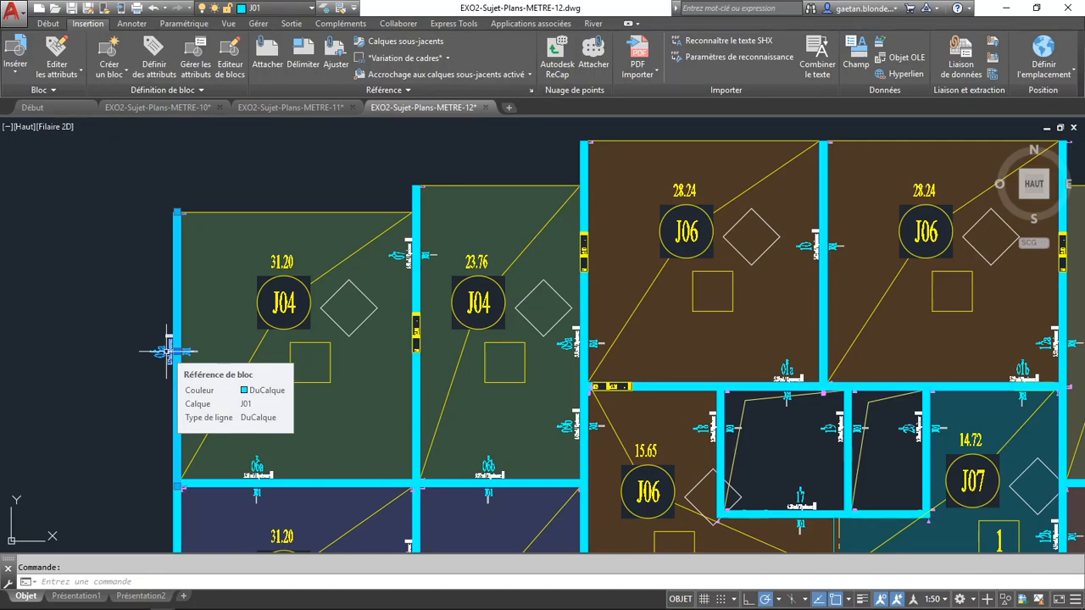
right_click(167, 350)
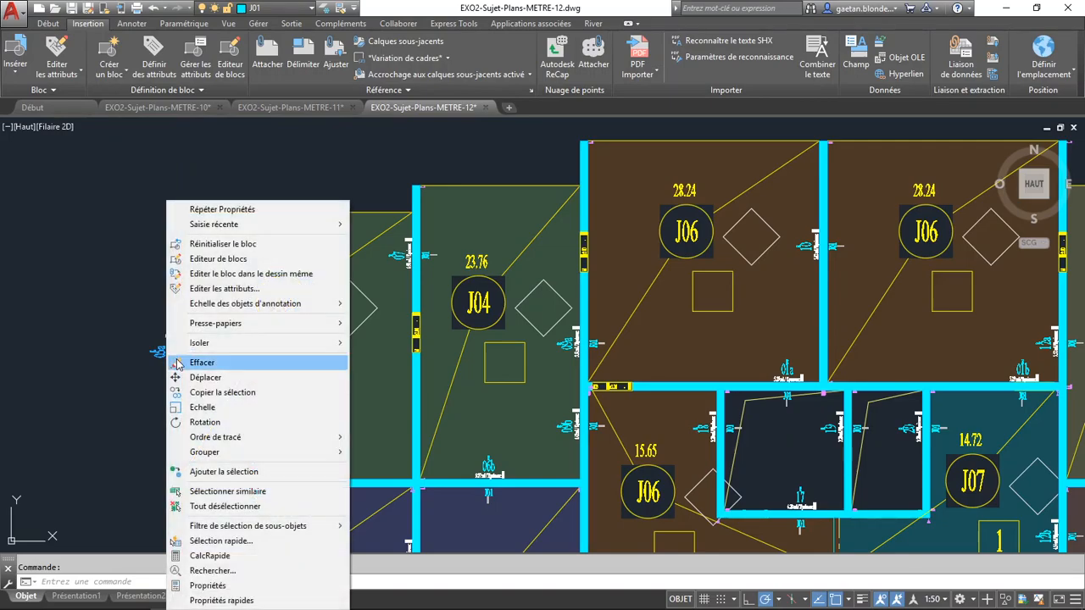
click(203, 584)
mouse_move(44, 286)
mouse_down()
mouse_move(185, 301)
mouse_move(496, 216)
mouse_move(624, 263)
mouse_up()
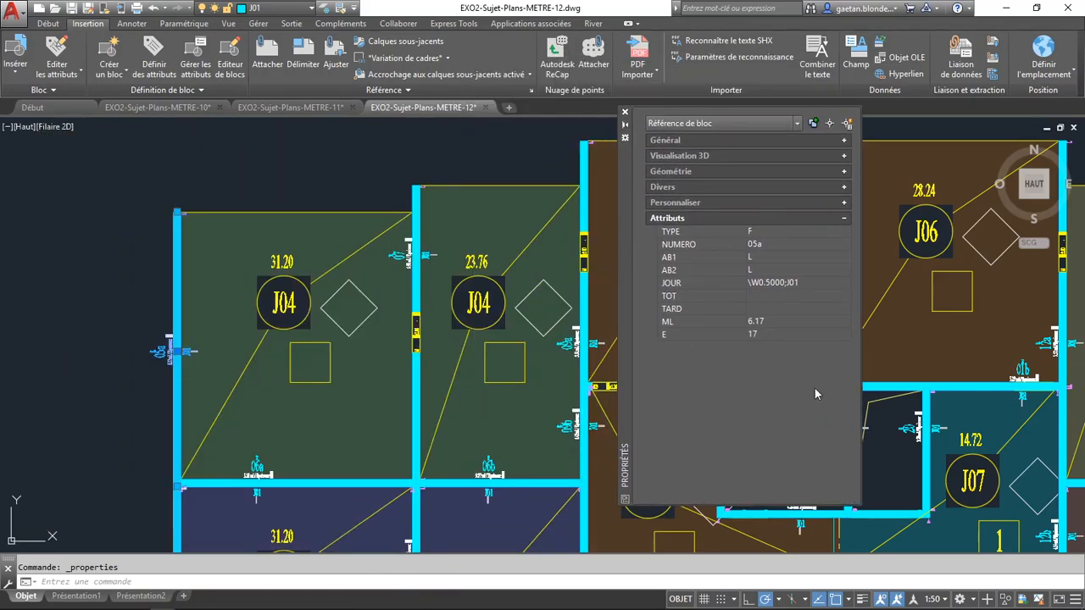
click(771, 309)
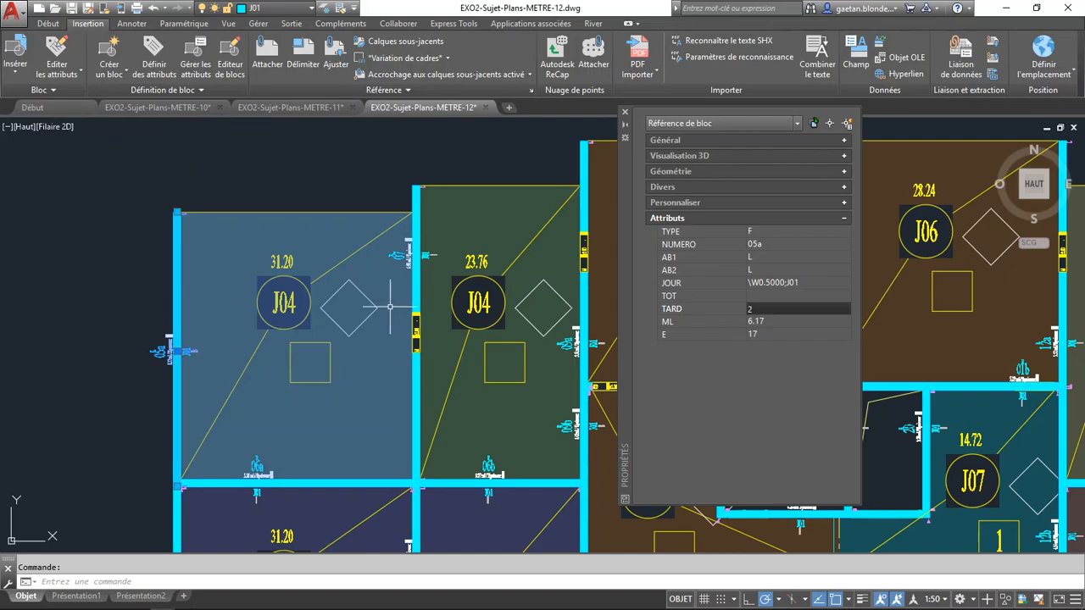
Step: Set the TARD attribute of wall 07 between the two J04 zones to 2
click(409, 255)
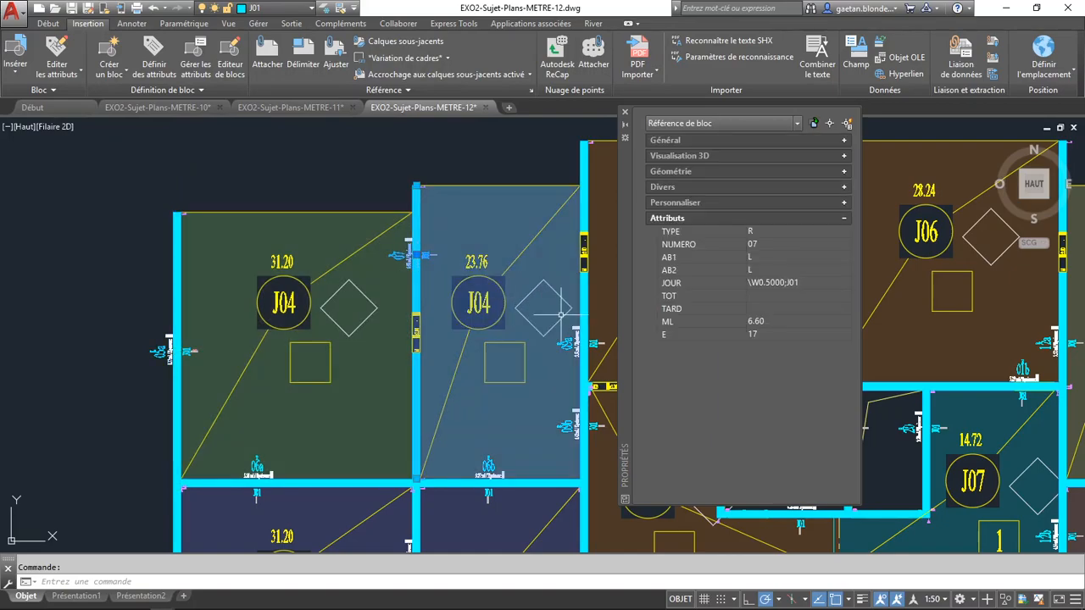
click(755, 309)
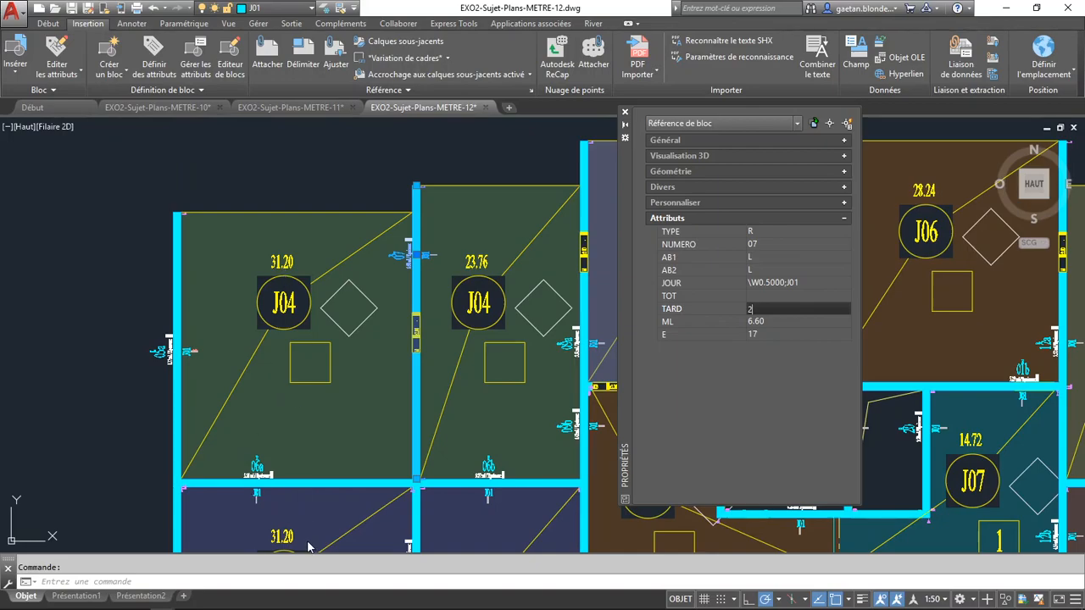
key(Return)
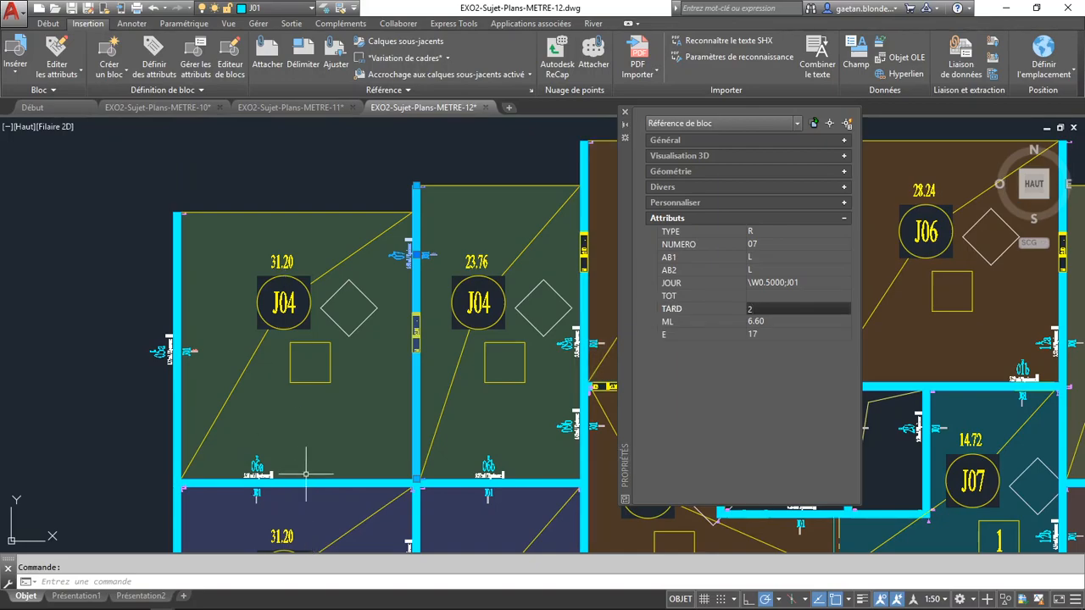
Step: Set the TARD attribute of walls 06a and 06b between zones J04 and J05 to 2
mouse_move(296, 517)
middle_down()
mouse_move(285, 420)
mouse_move(286, 430)
middle_up()
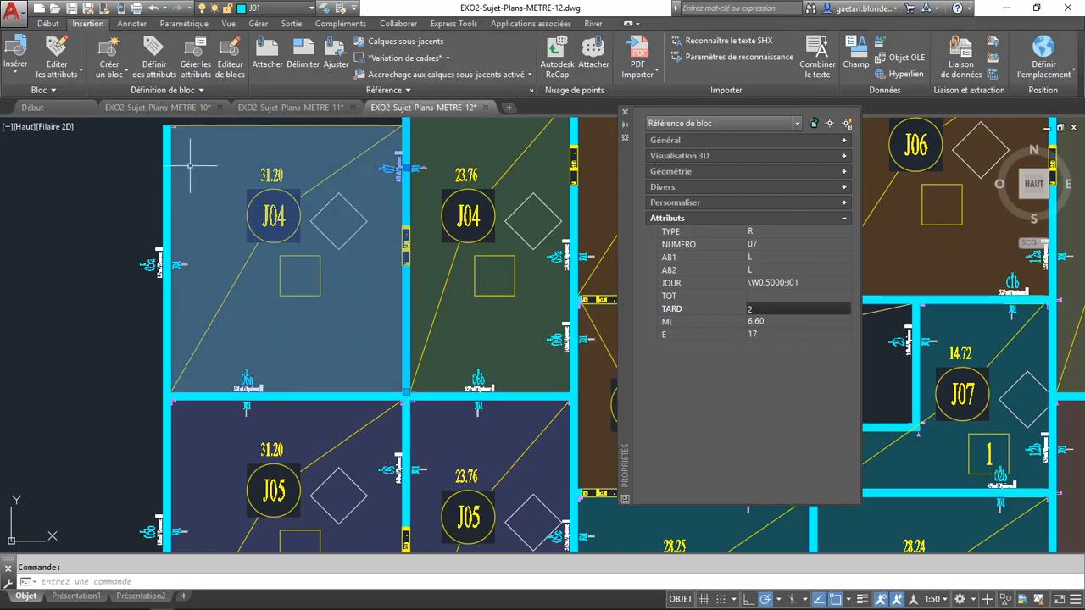
click(254, 388)
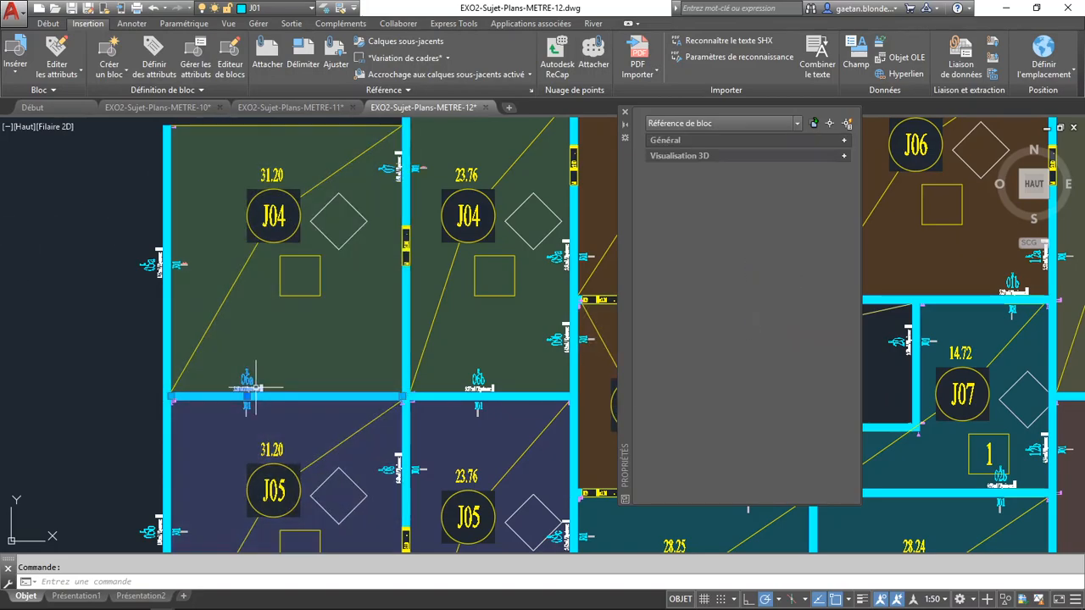
click(768, 309)
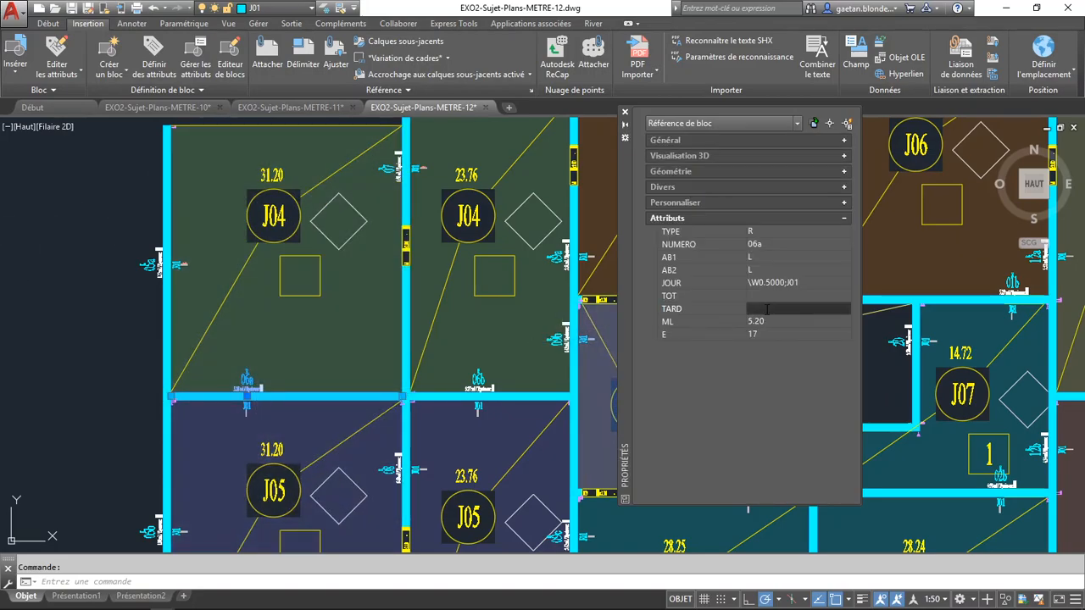
text(2)
click(479, 388)
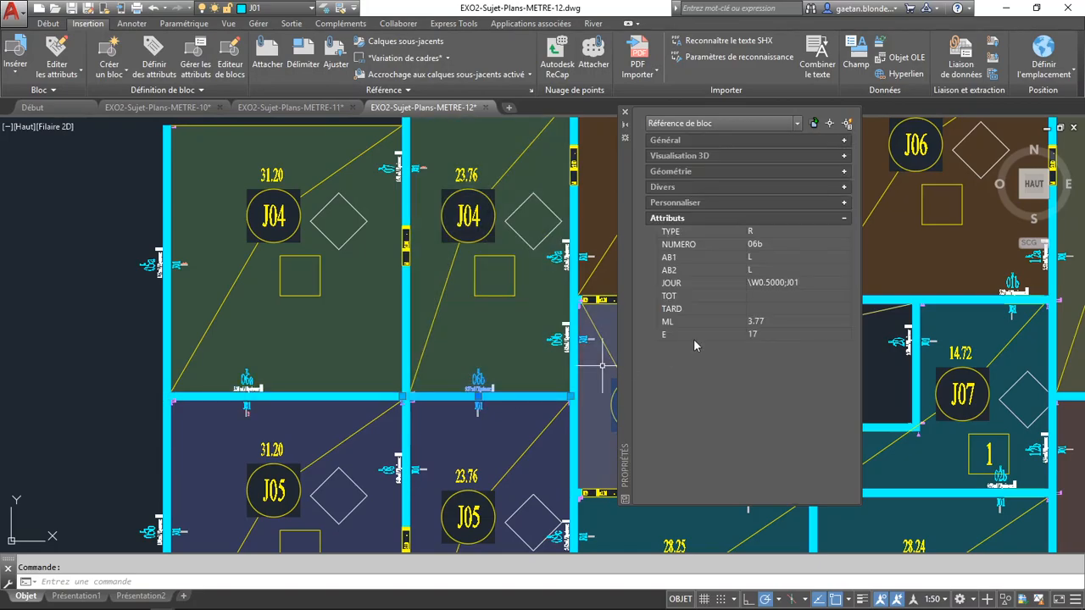
click(754, 311)
text(2)
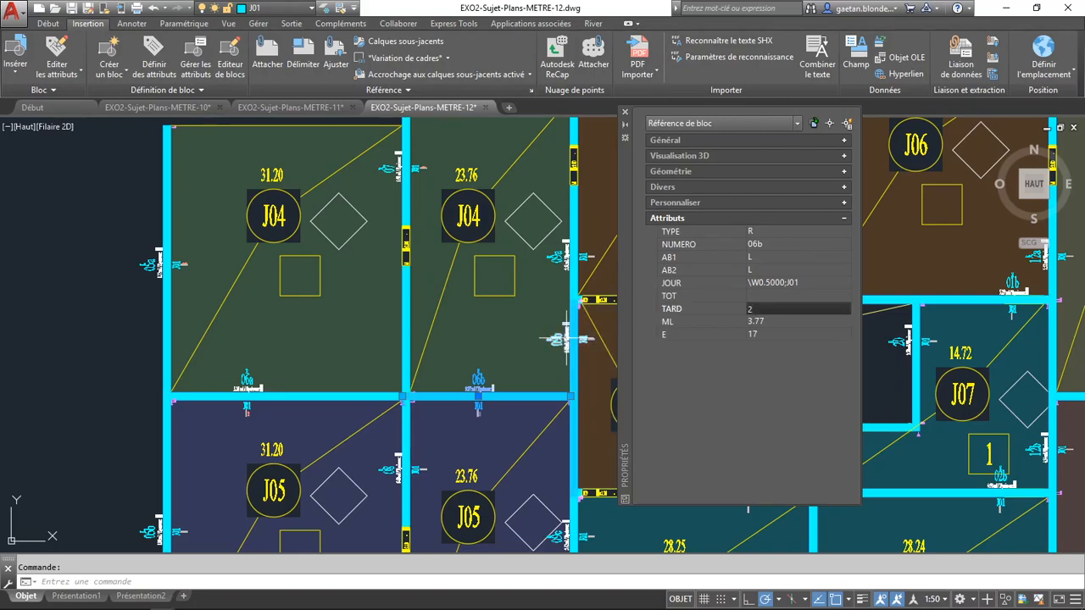
Step: Set the TARD attribute of walls 09b and 09a between zones J04 and J06 to 2
click(561, 339)
click(757, 311)
text(2)
click(563, 259)
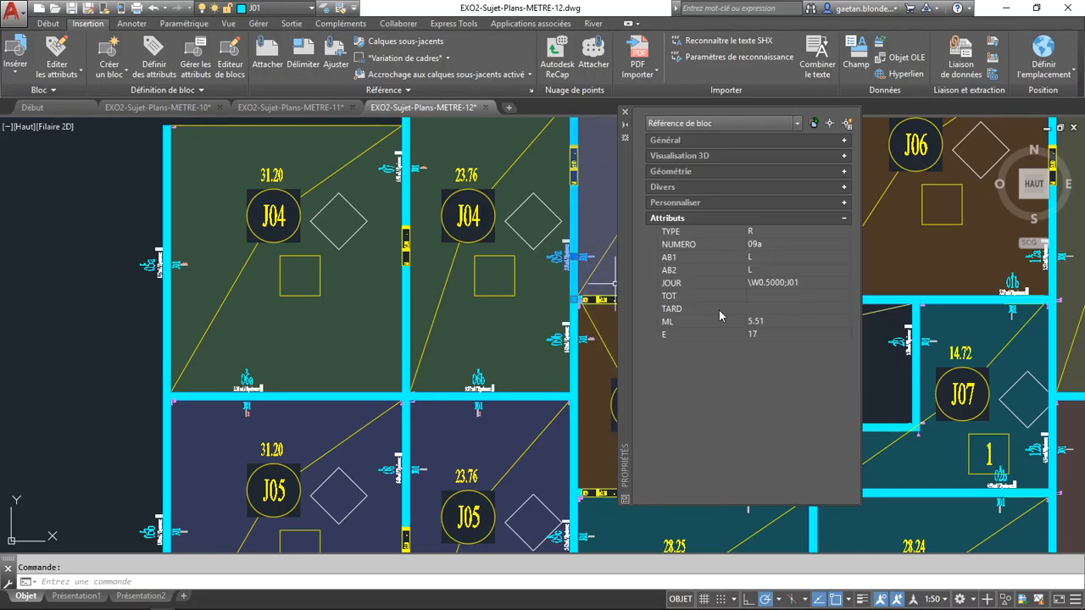
click(767, 310)
text(2)
click(758, 296)
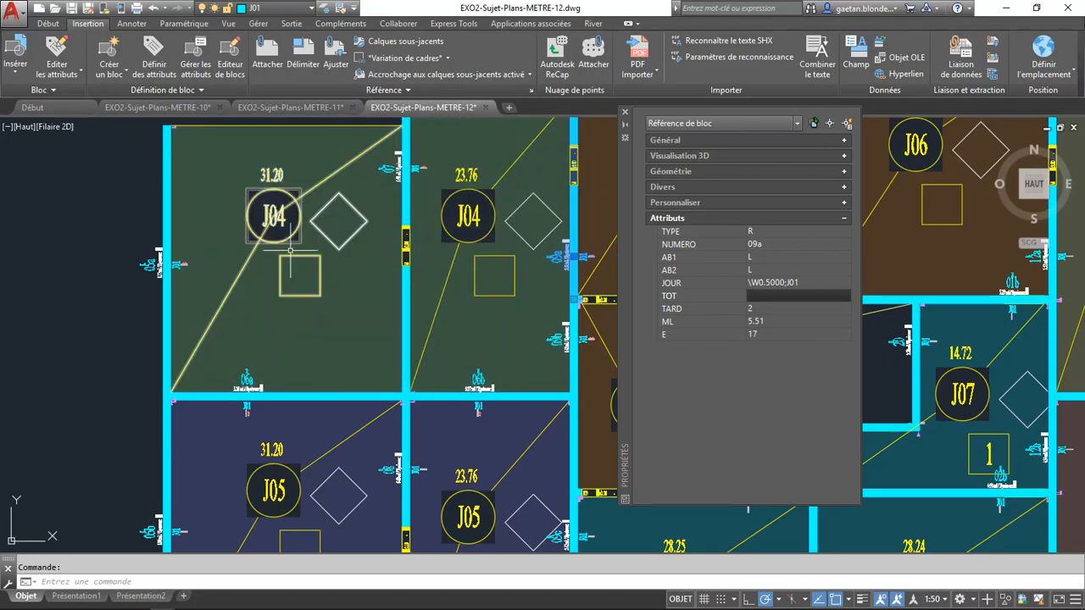
Step: Set the TARD attribute of façade wall 05b beside zone J05 to 3 and deselect the wall
mouse_move(339, 305)
middle_down()
mouse_move(328, 208)
mouse_move(348, 136)
mouse_move(340, 130)
middle_up()
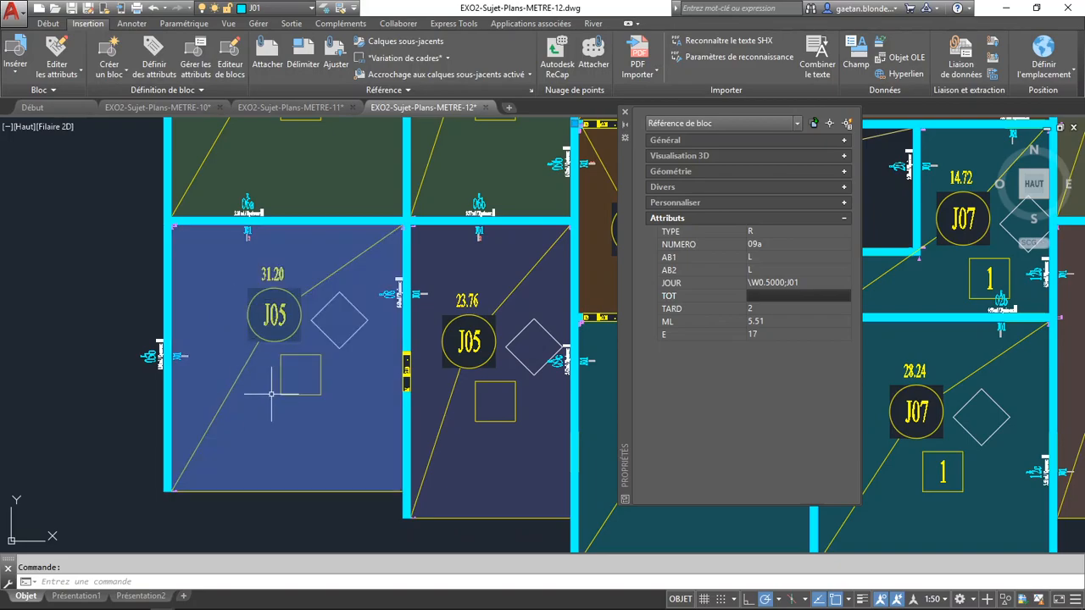
middle_drag(271, 394, 257, 396)
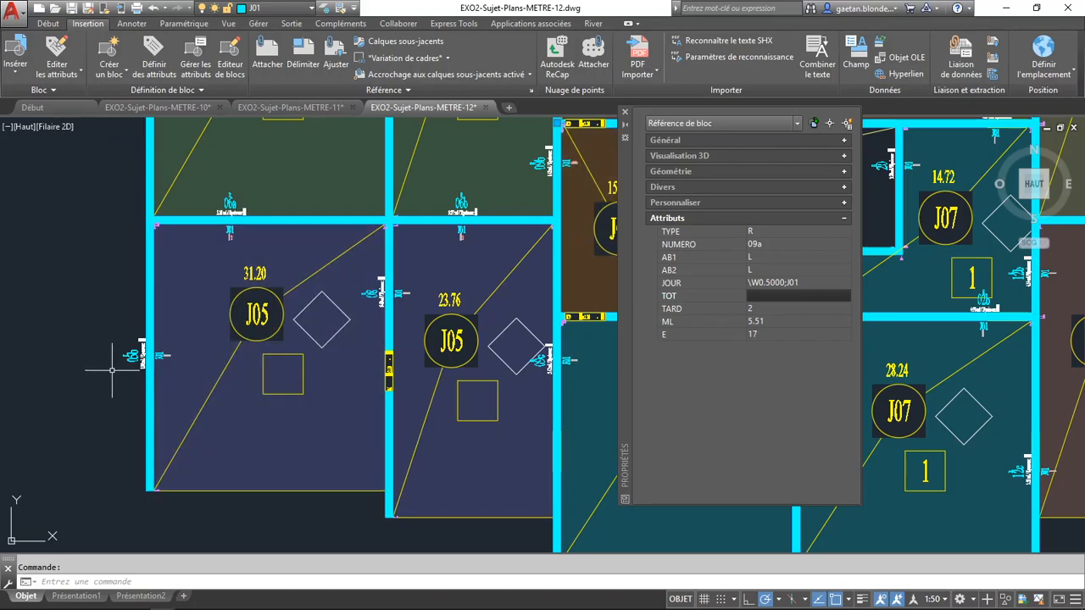
click(142, 355)
click(762, 309)
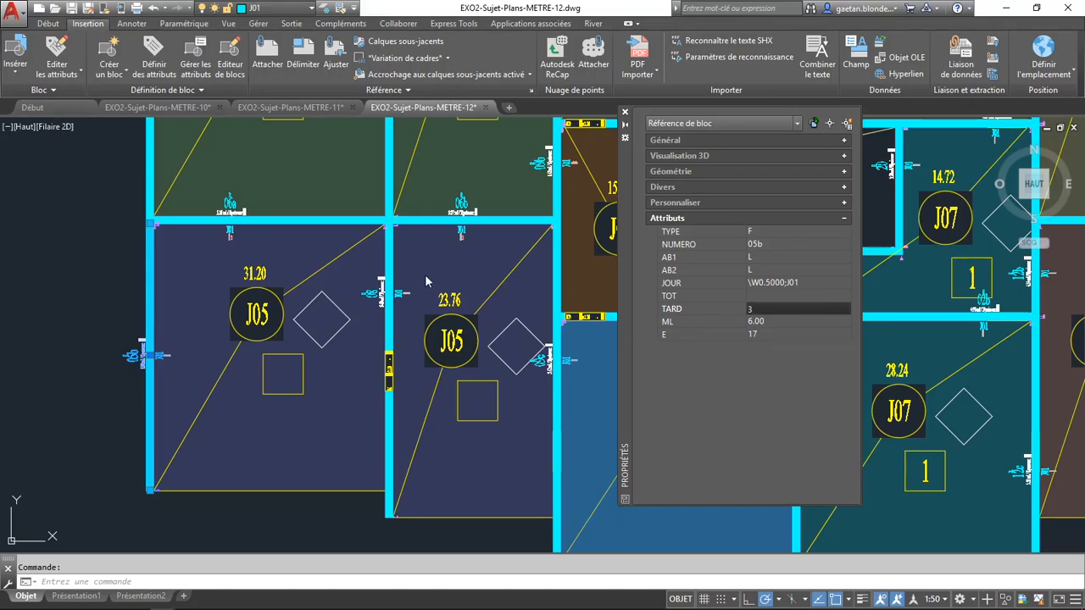
text(3)
key(Return)
key(Escape)
Step: Set the TARD attribute of wall 08 between the two J05 zones to 3 and deselect the wall
click(385, 293)
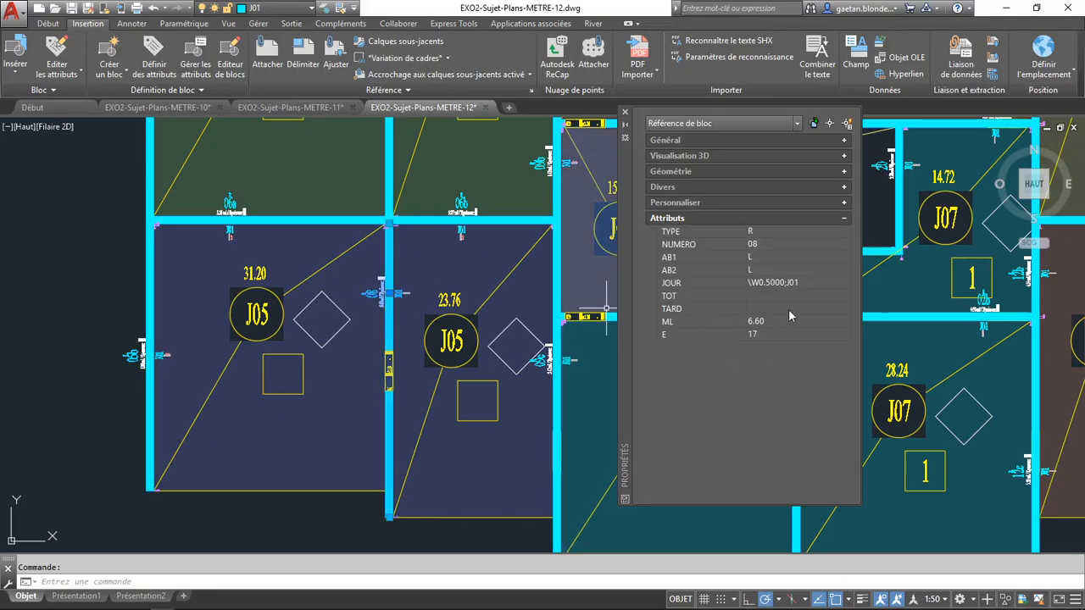
click(757, 310)
text(3)
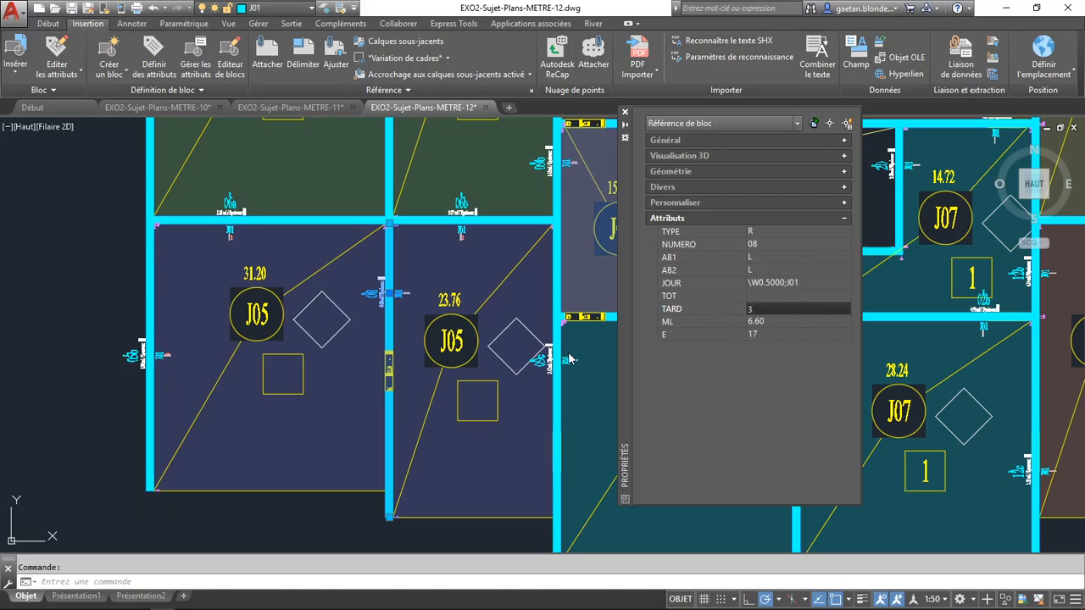
key(Return)
key(Escape)
Step: Set the TARD attribute of wall 09c between zones J05 and J07 to 3
double_click(552, 363)
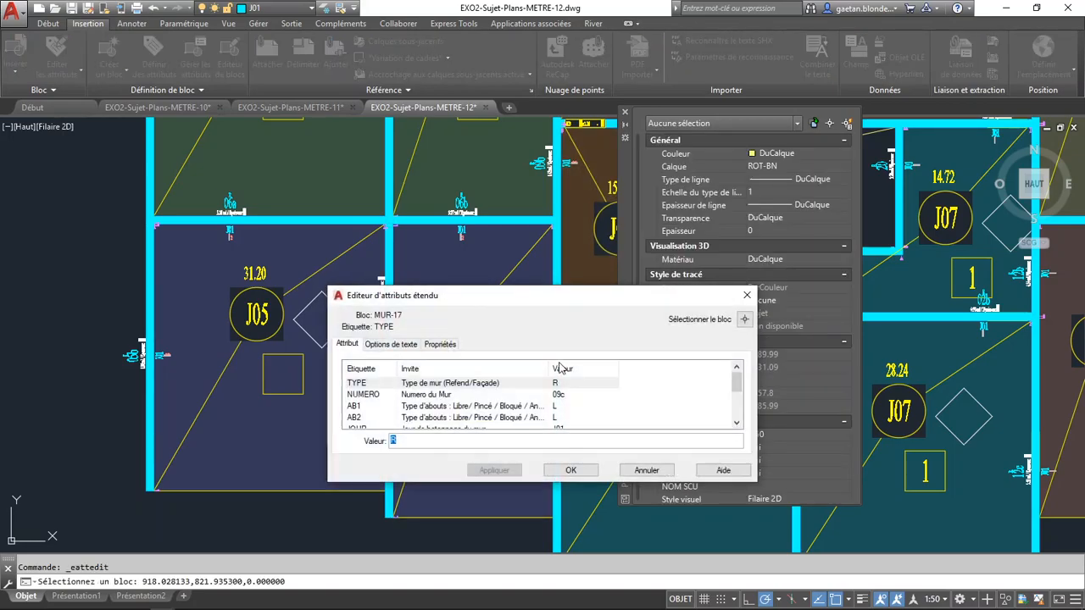
click(651, 471)
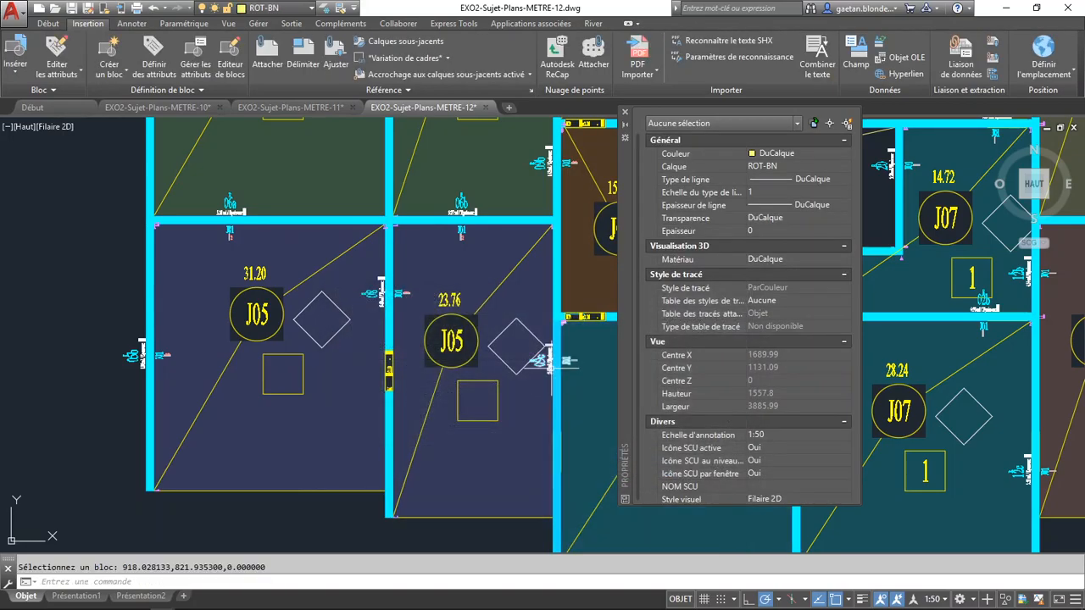
click(551, 363)
click(787, 310)
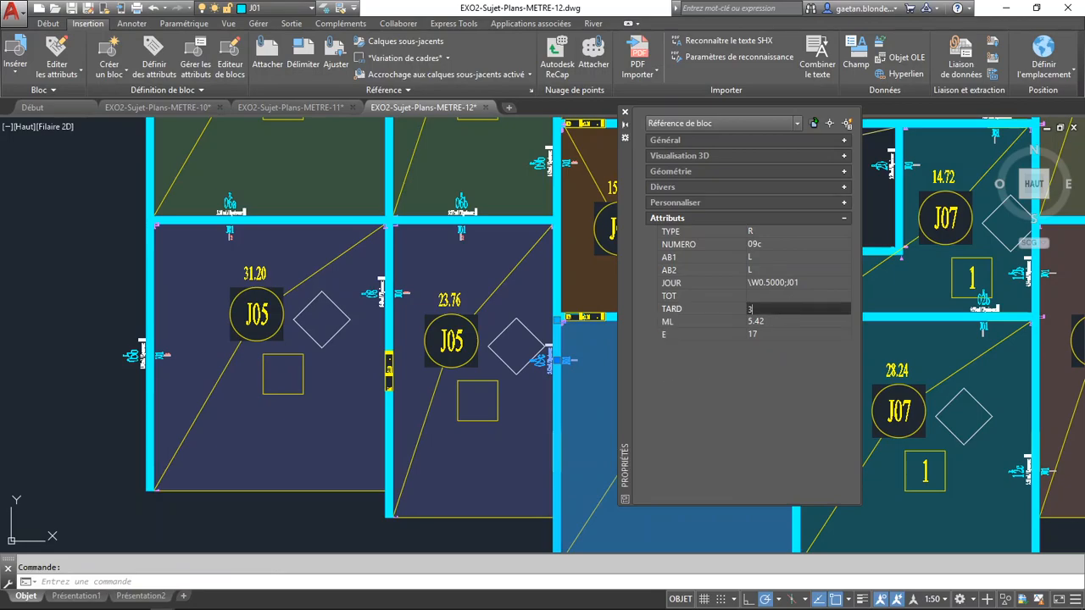
click(788, 321)
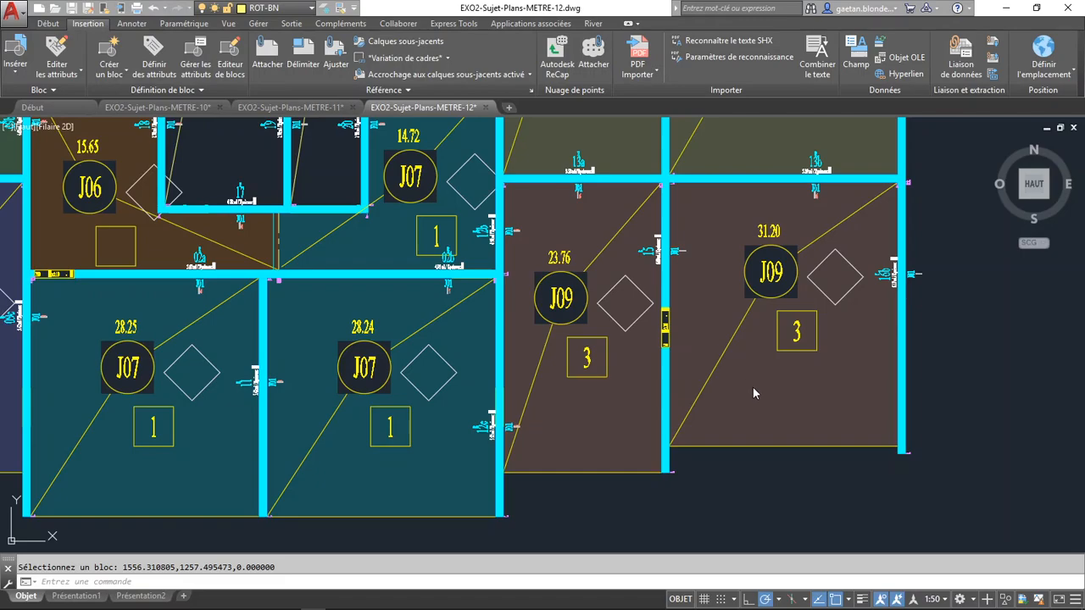
Step: Select walls 15 and 16b of the J09 zones, set their TARD attribute to 6 and close the properties
click(783, 473)
click(783, 472)
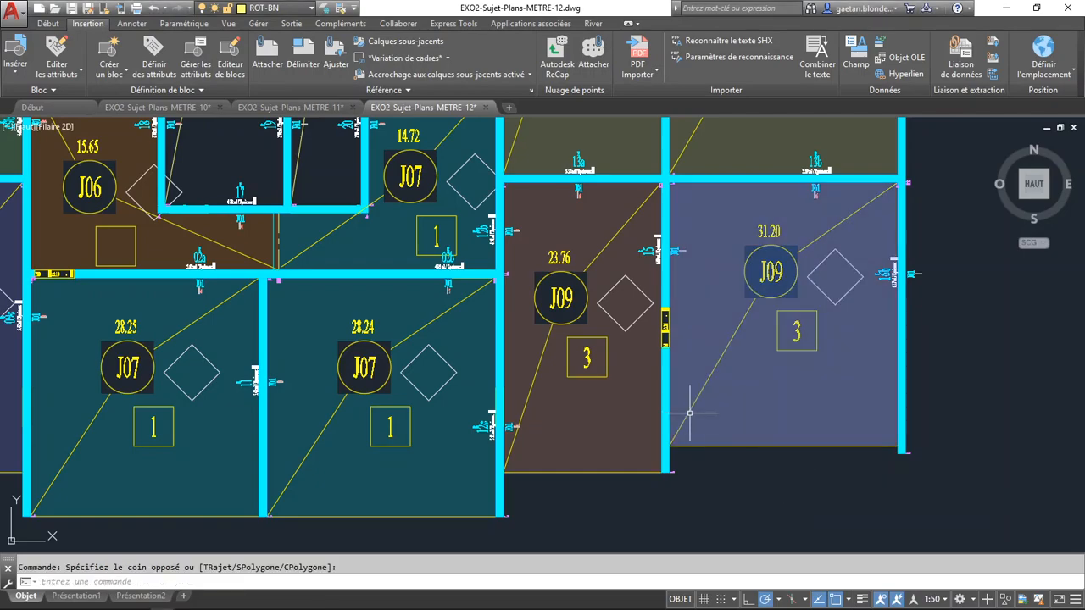
click(660, 251)
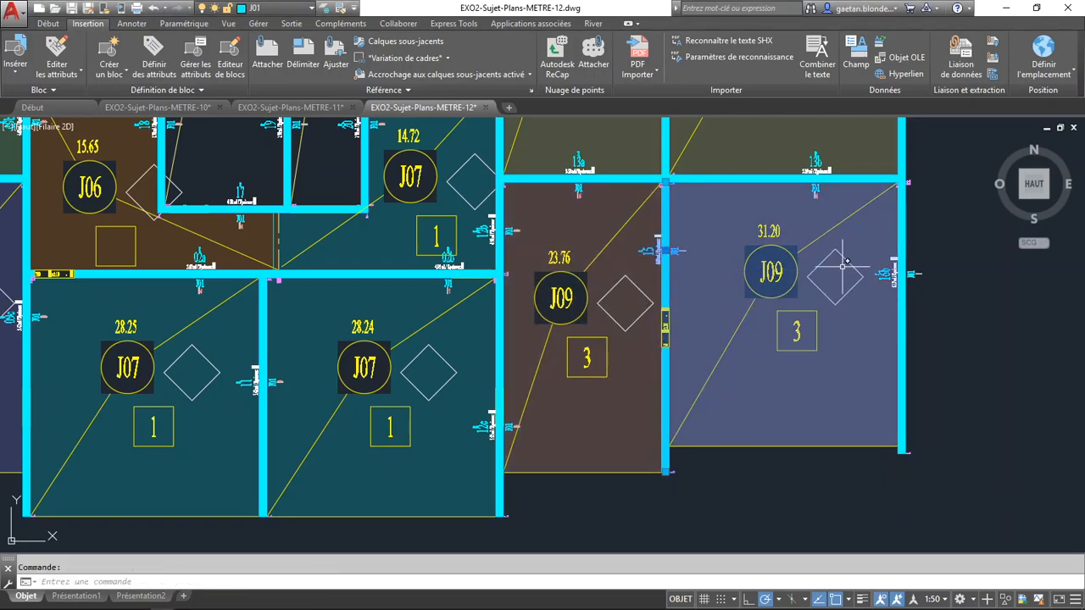
right_click(891, 277)
click(924, 551)
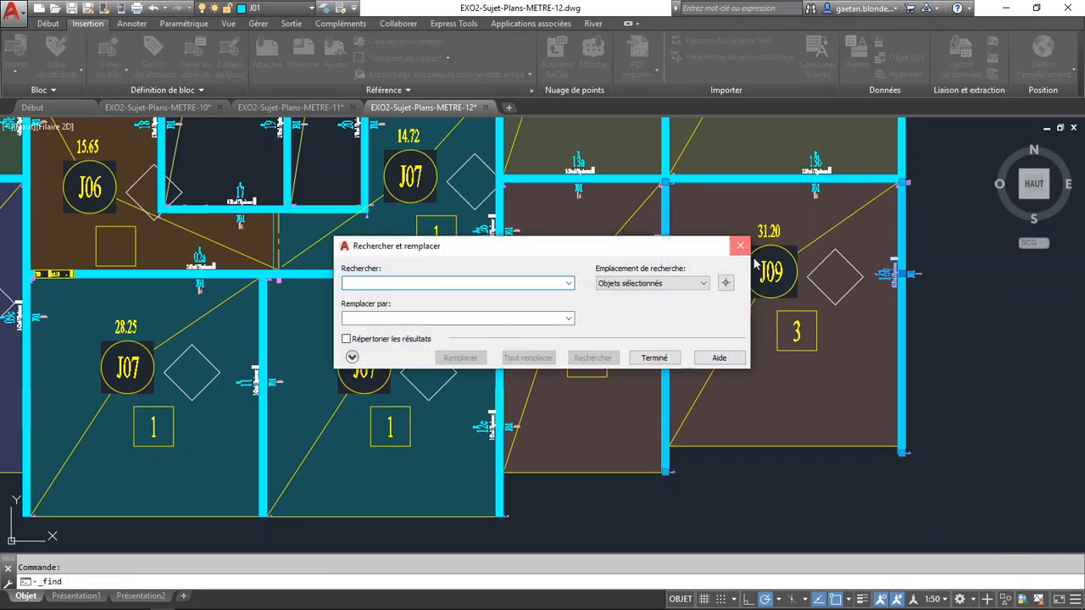
click(740, 246)
right_click(915, 274)
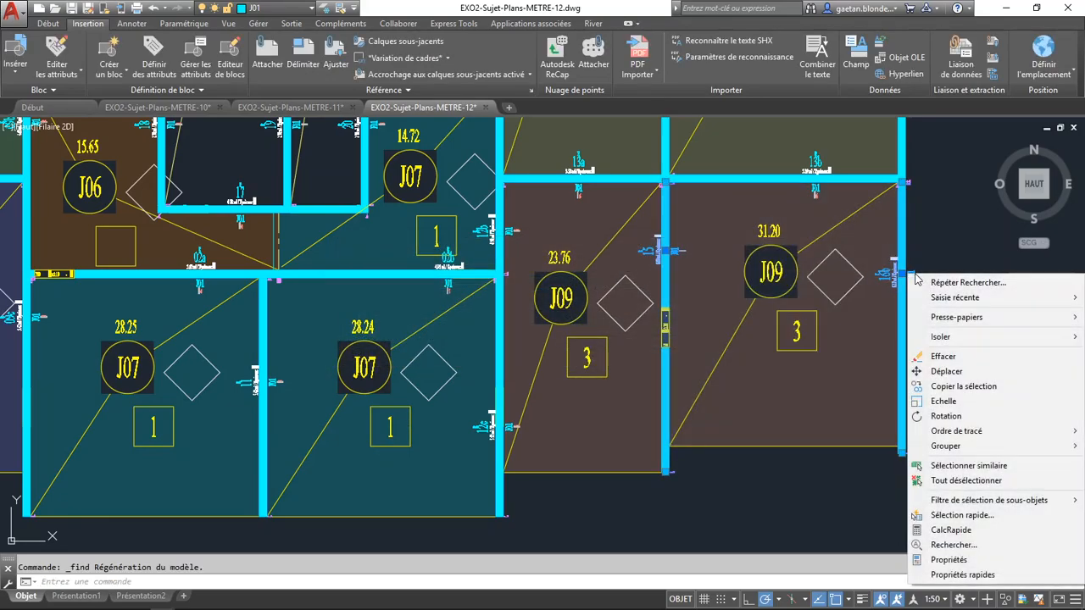
click(949, 560)
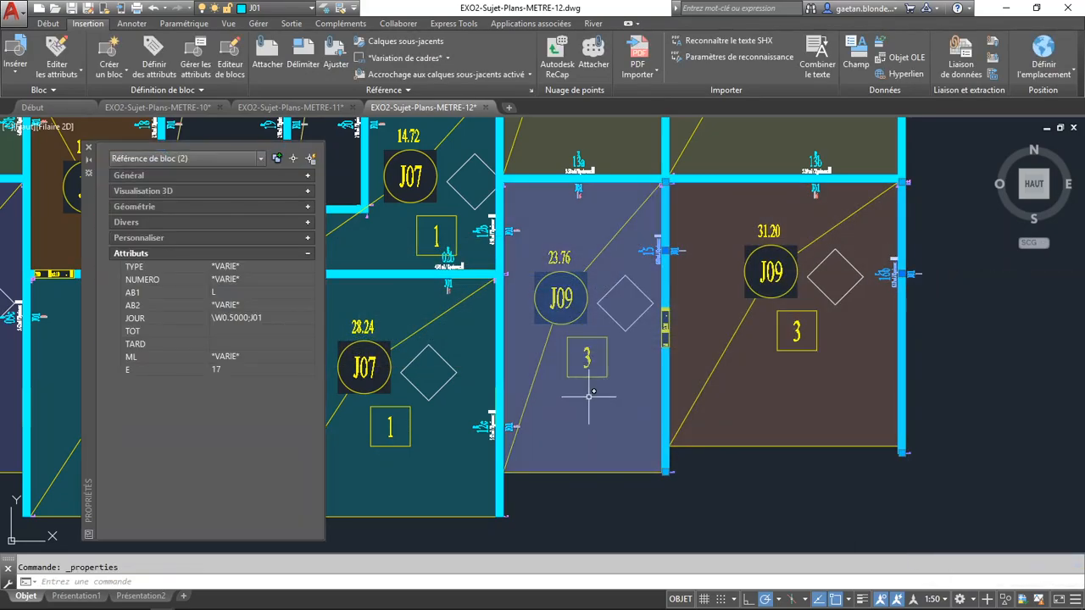
click(231, 344)
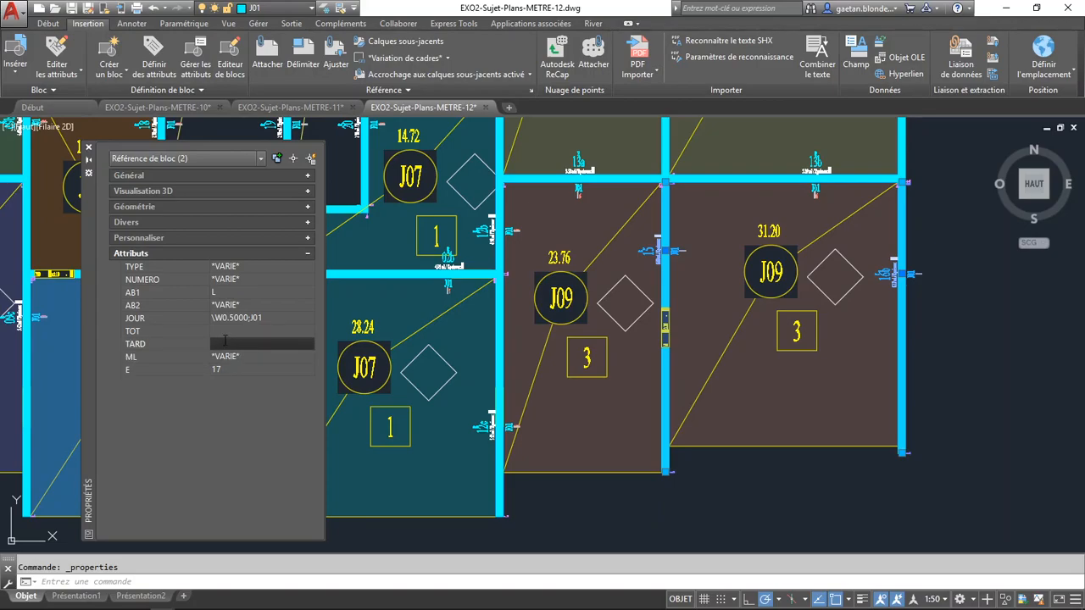
text(7)
click(88, 150)
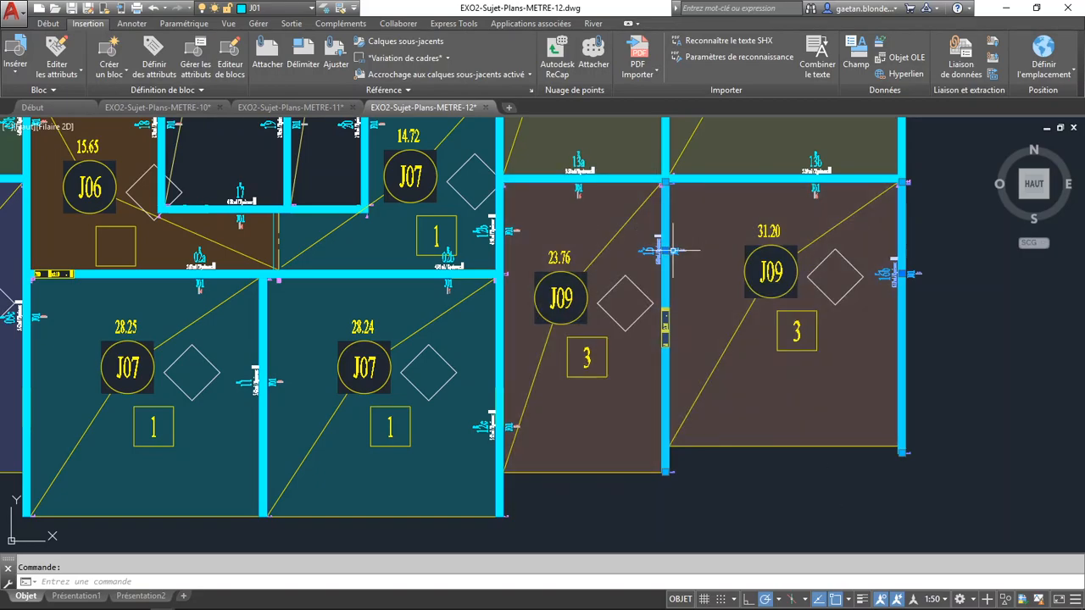
click(673, 251)
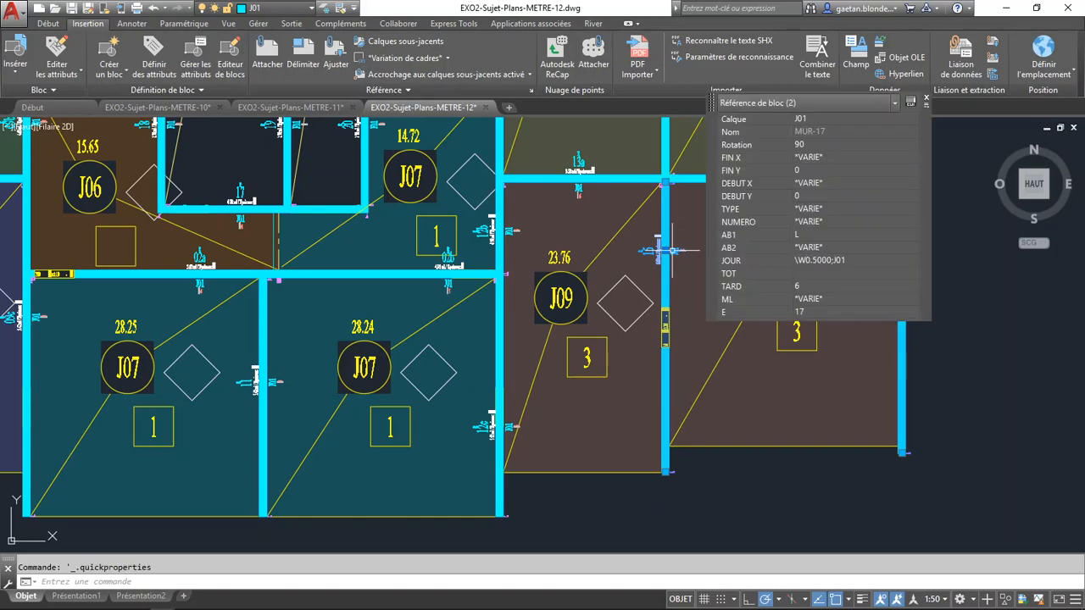
click(717, 145)
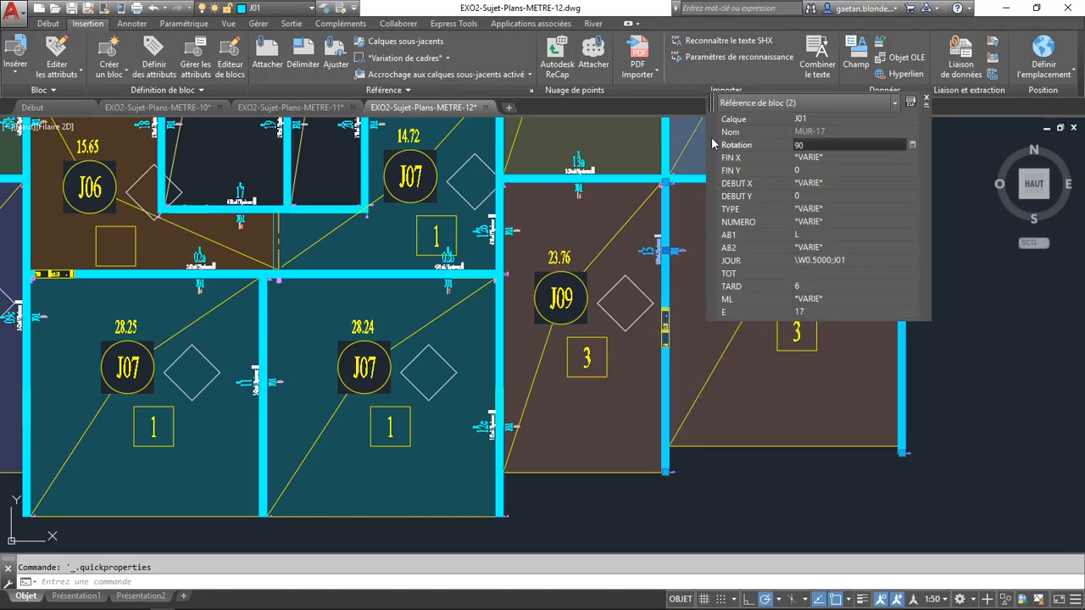
drag(712, 145, 211, 161)
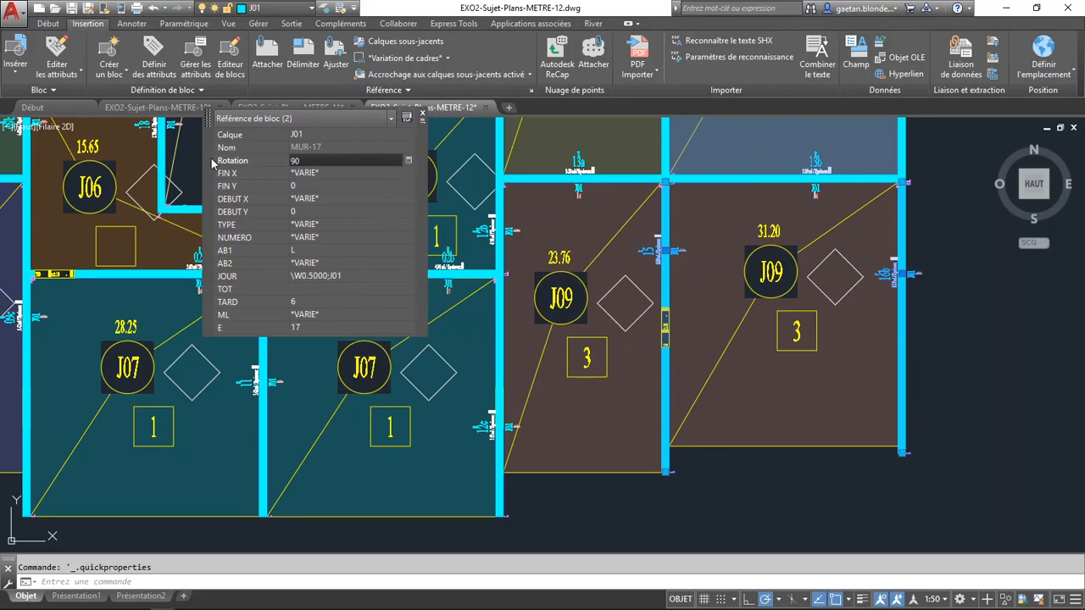
click(301, 289)
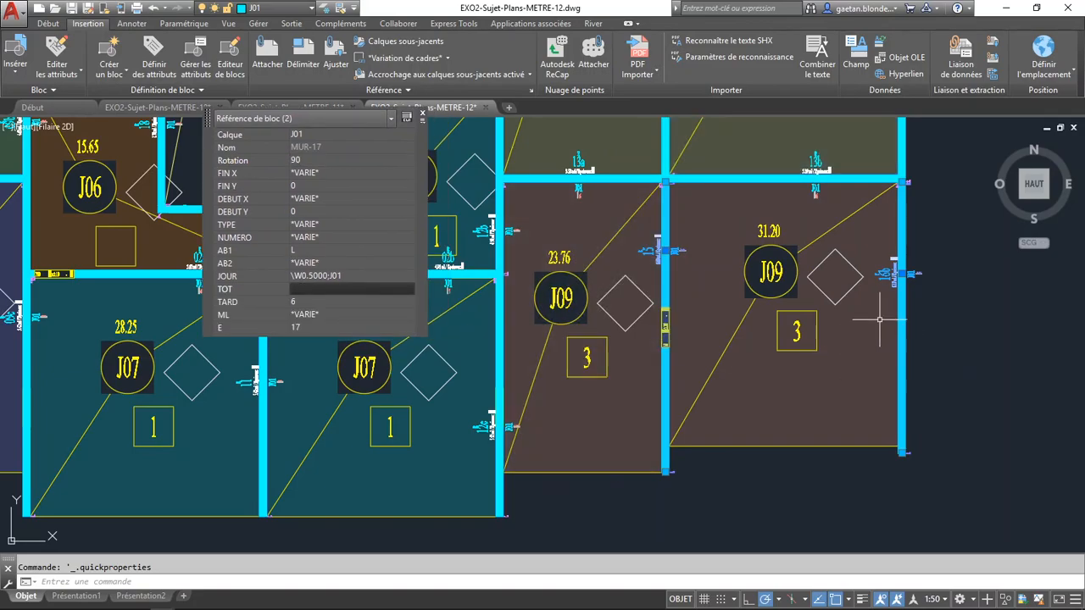
key(Escape)
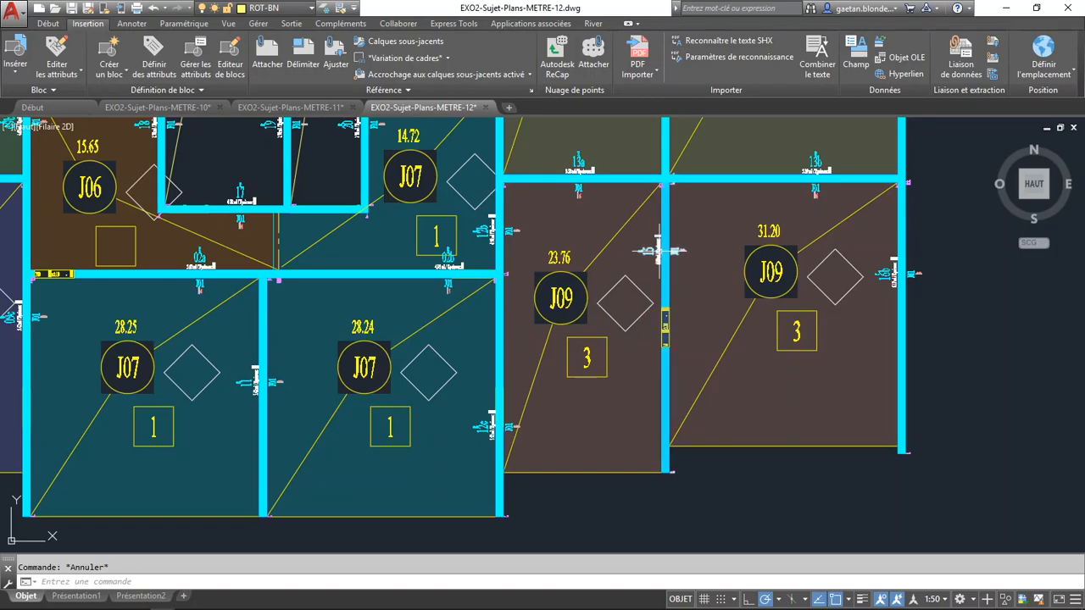
Step: Select walls 15 and 16b of the J09 zones and set their TOT attribute to 4 in the full properties
click(909, 274)
right_click(909, 274)
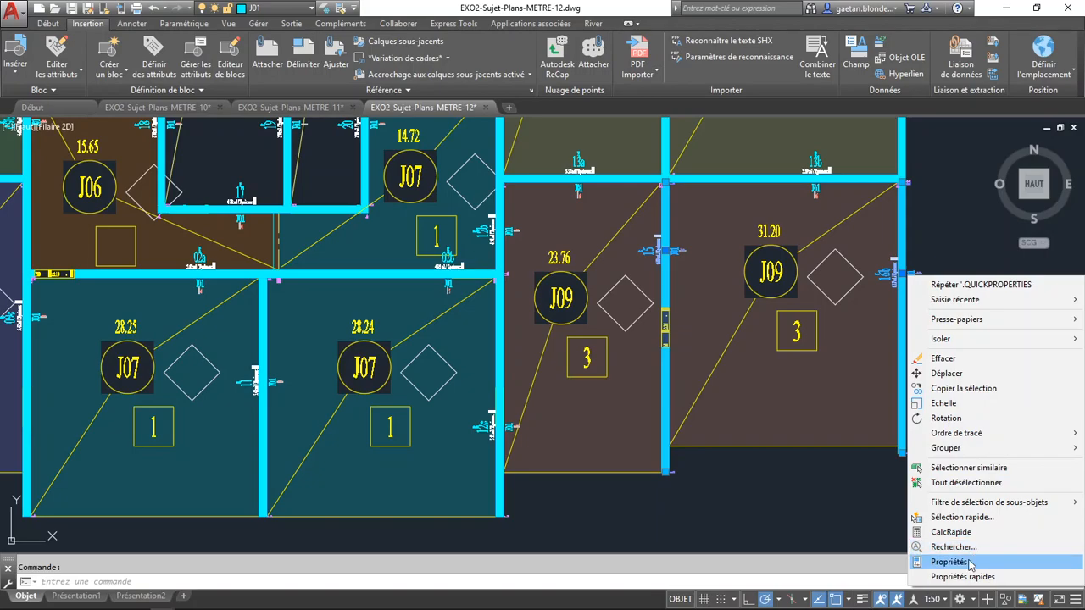
click(936, 556)
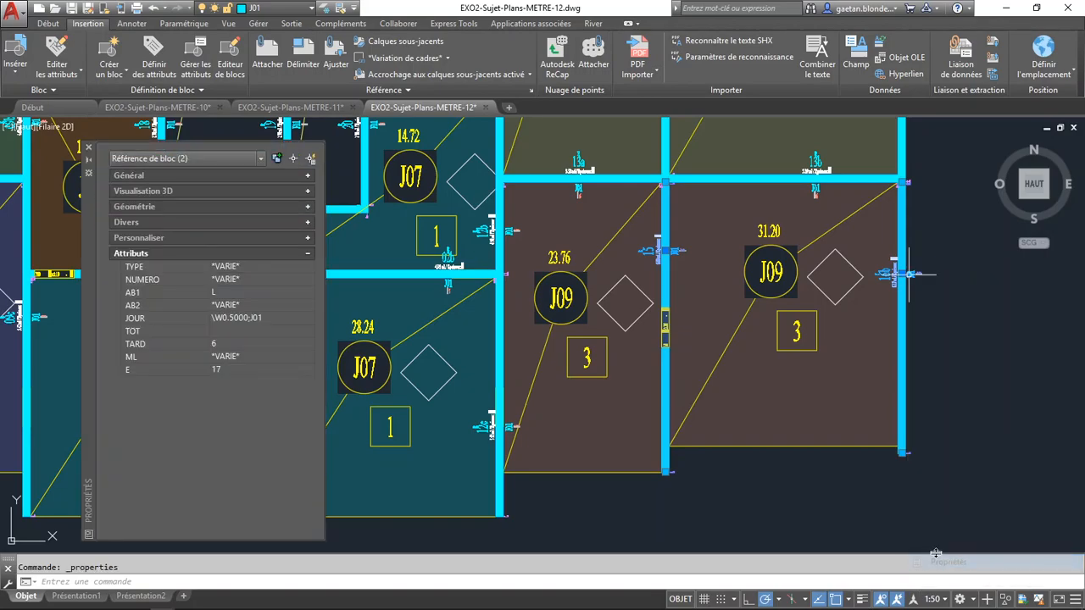
click(230, 331)
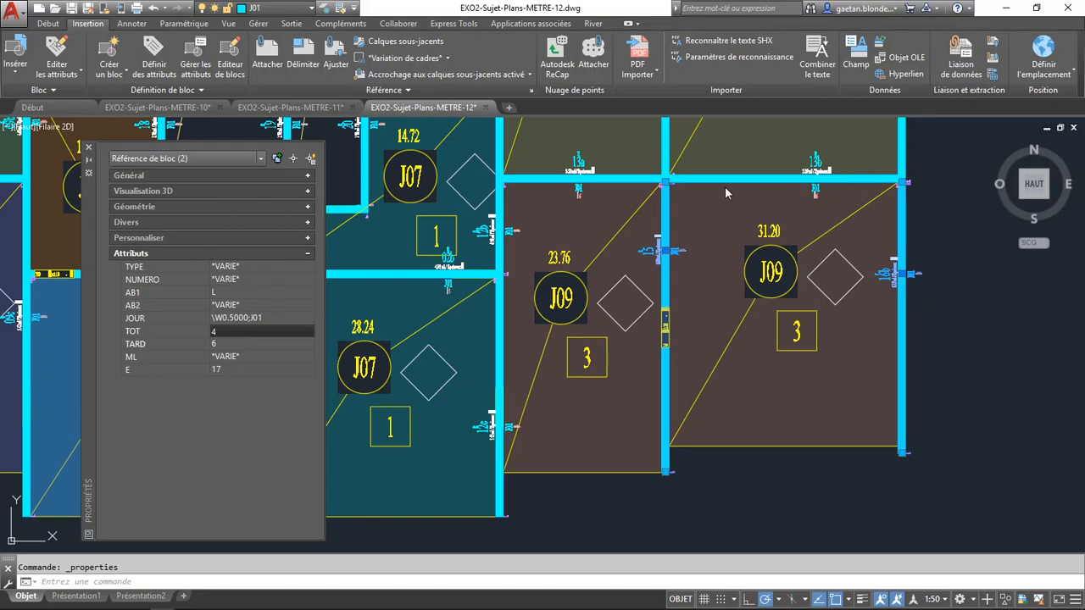
key(Return)
Step: Clear the current selection, set the TOT attribute of walls 13a and 13b between the J08 and J09 zones to 4, and deselect them
mouse_move(641, 213)
middle_down()
mouse_move(627, 282)
mouse_move(634, 433)
middle_up()
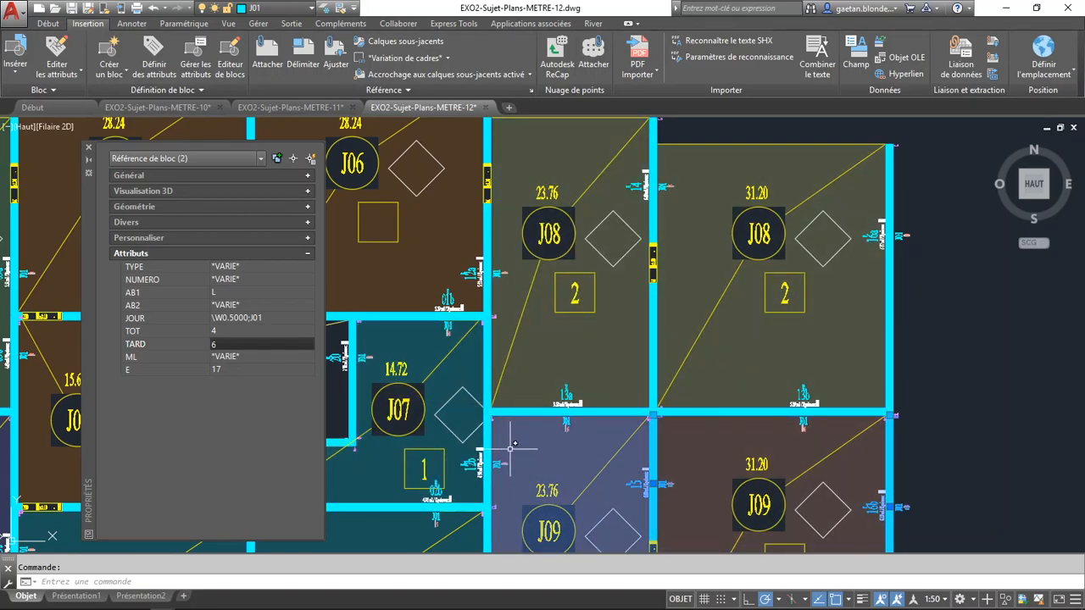
mouse_move(514, 444)
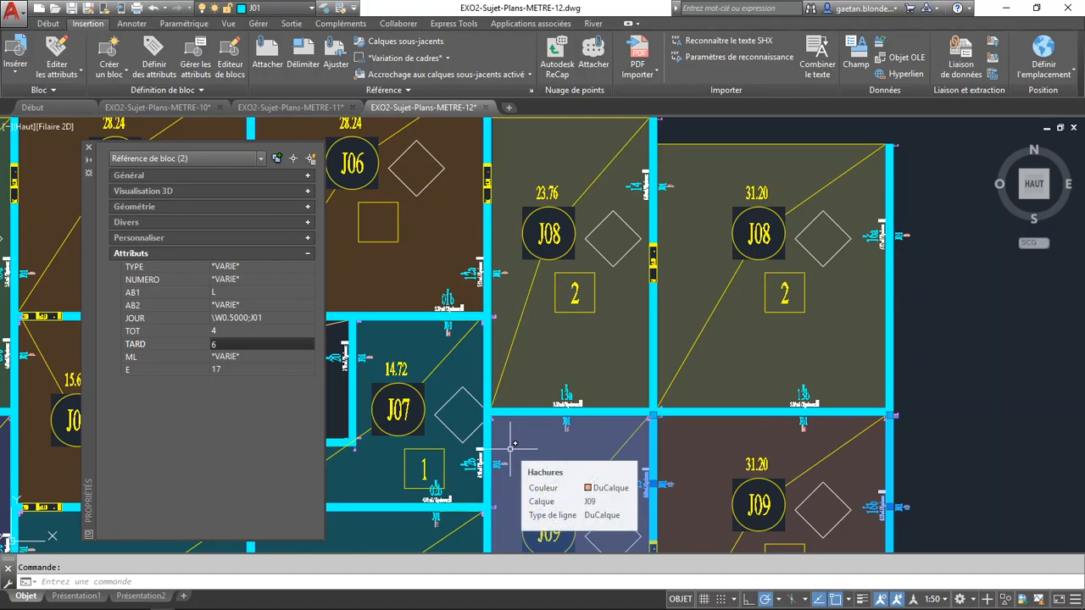
middle_drag(512, 422, 498, 225)
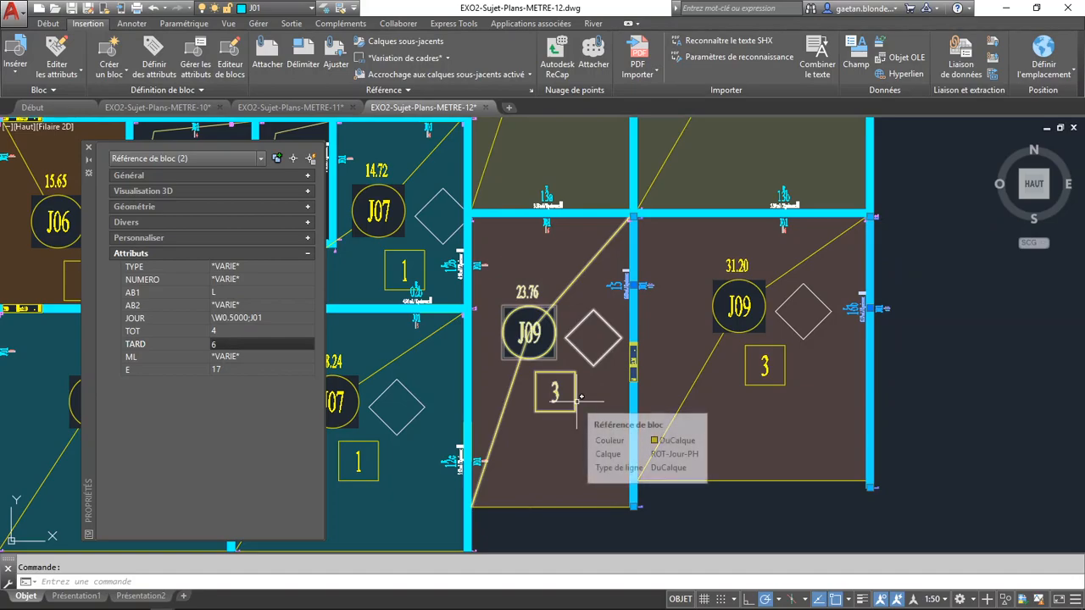
middle_drag(560, 334, 529, 444)
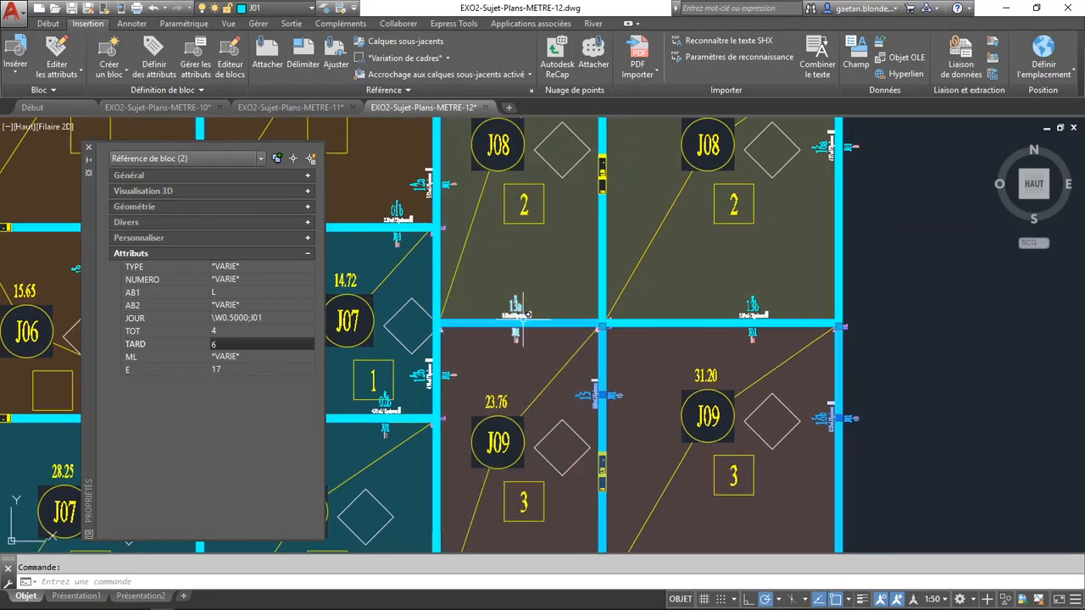
click(522, 320)
click(762, 321)
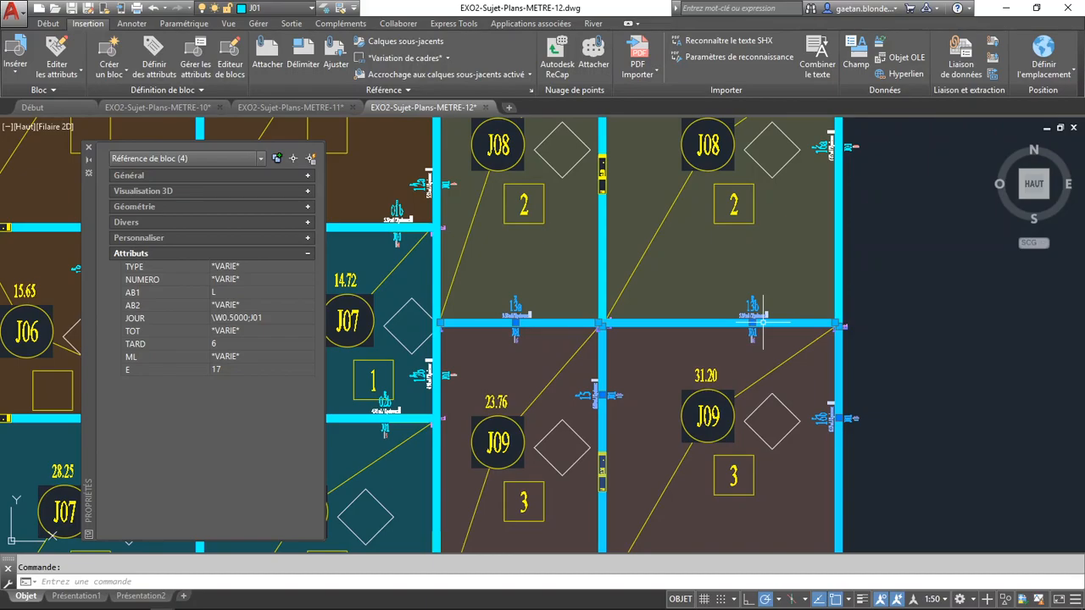
key(Escape)
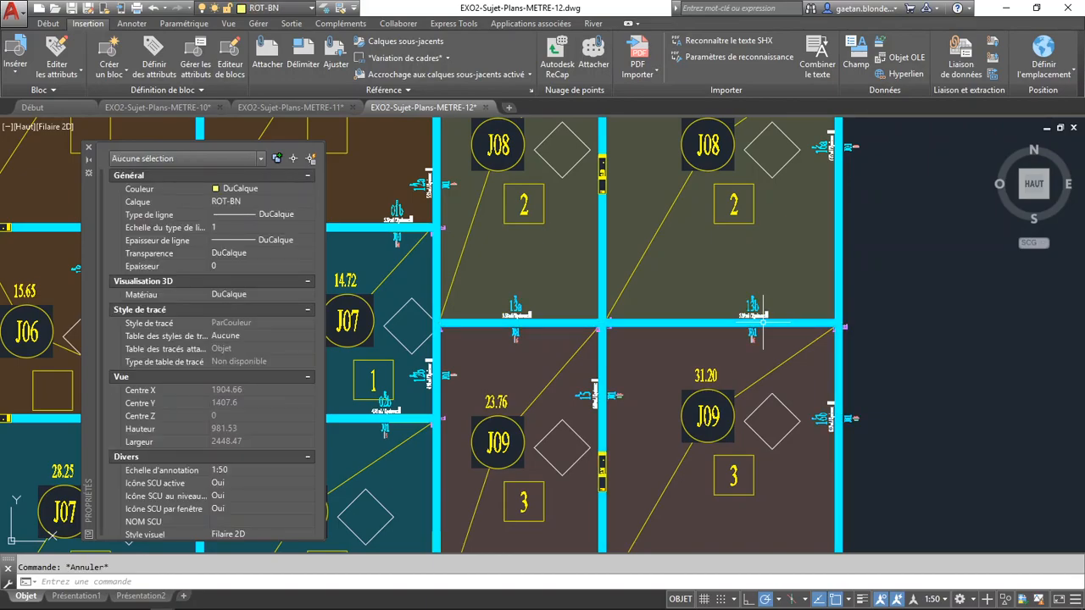
click(562, 305)
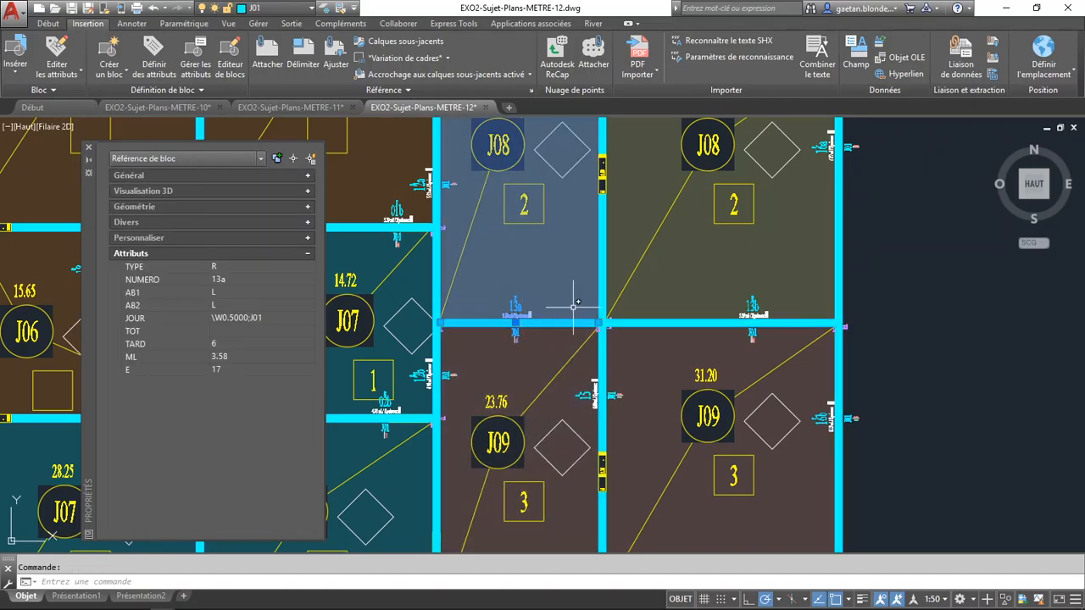
click(752, 310)
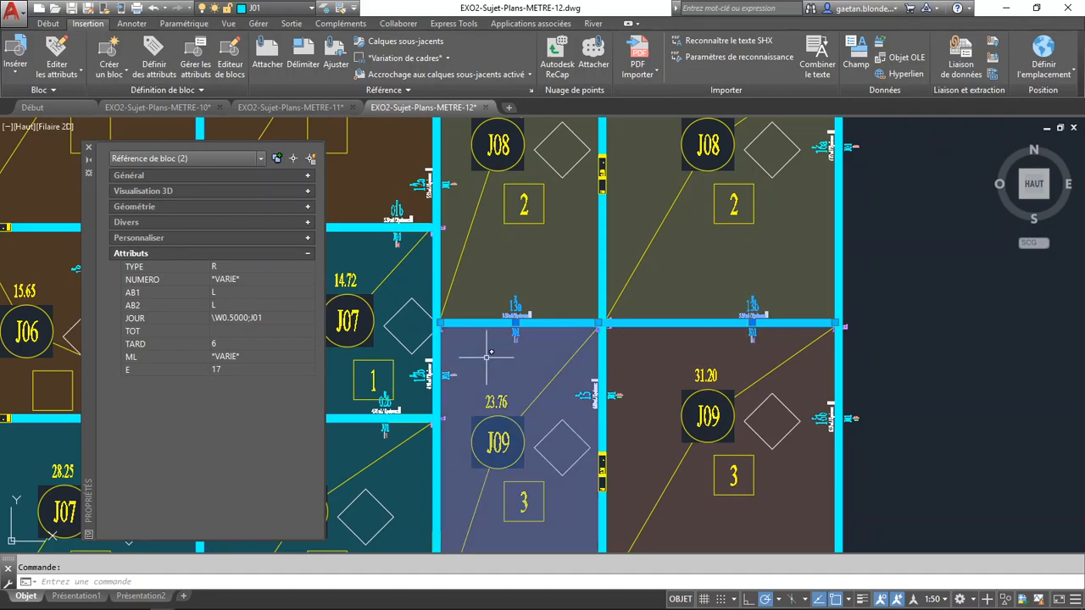
click(227, 332)
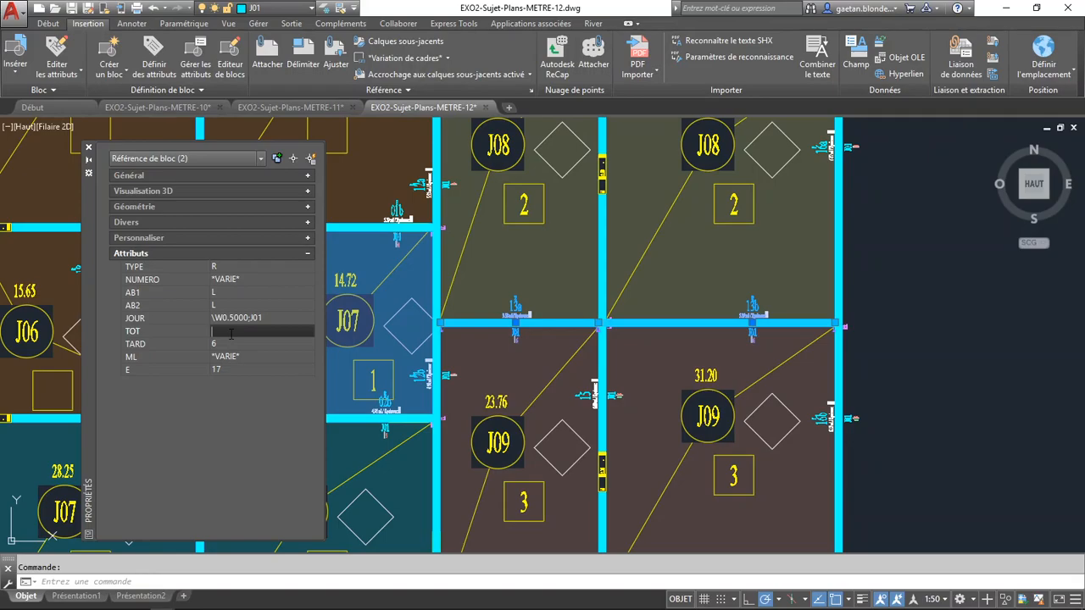
text(4)
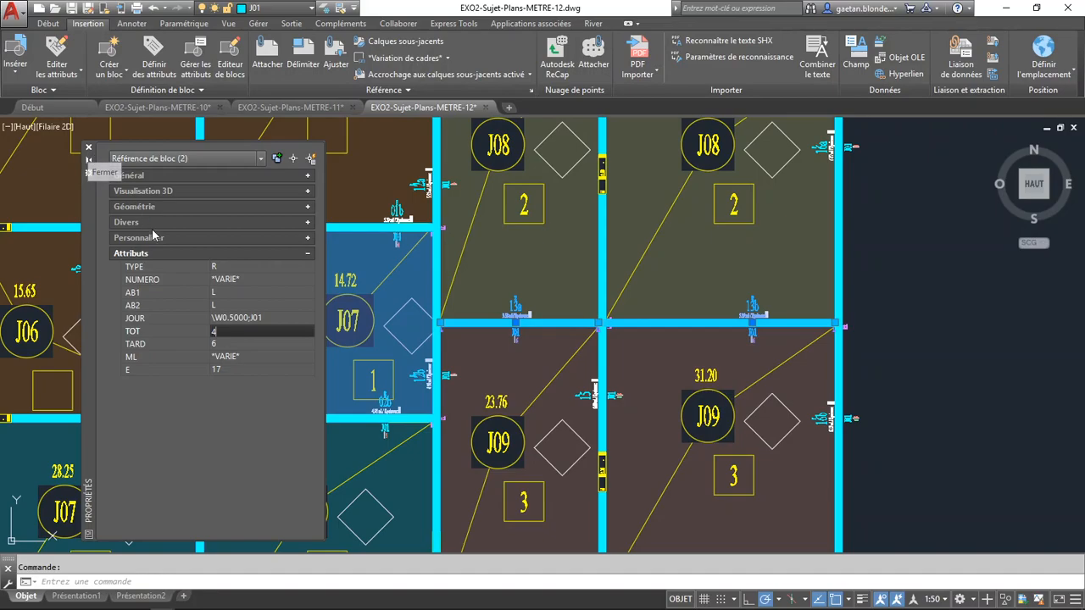
key(Escape)
mouse_move(661, 243)
middle_down()
mouse_move(678, 332)
mouse_move(696, 350)
middle_up()
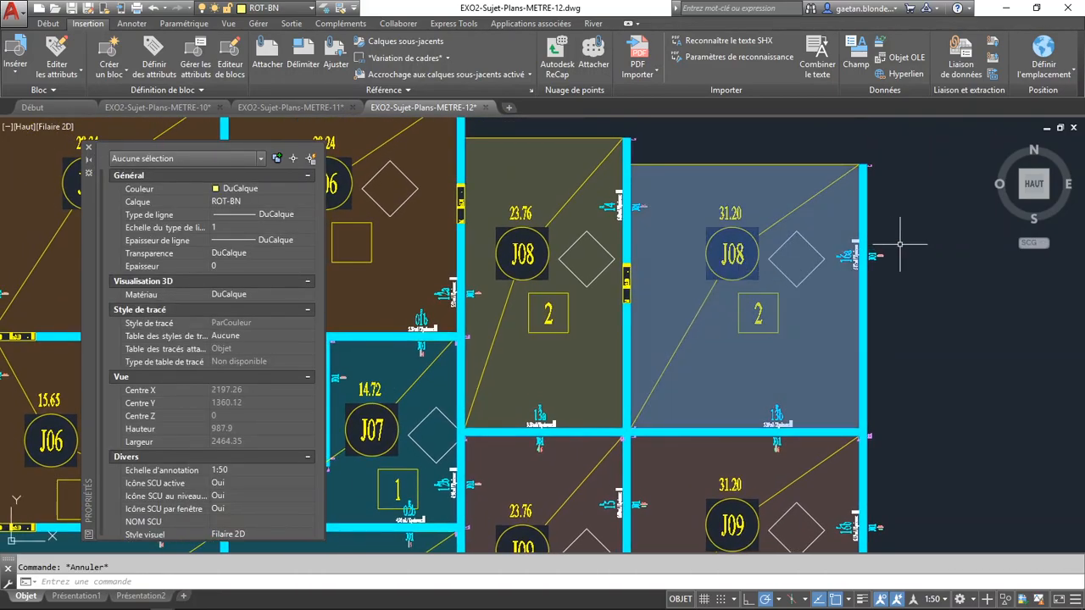
click(877, 255)
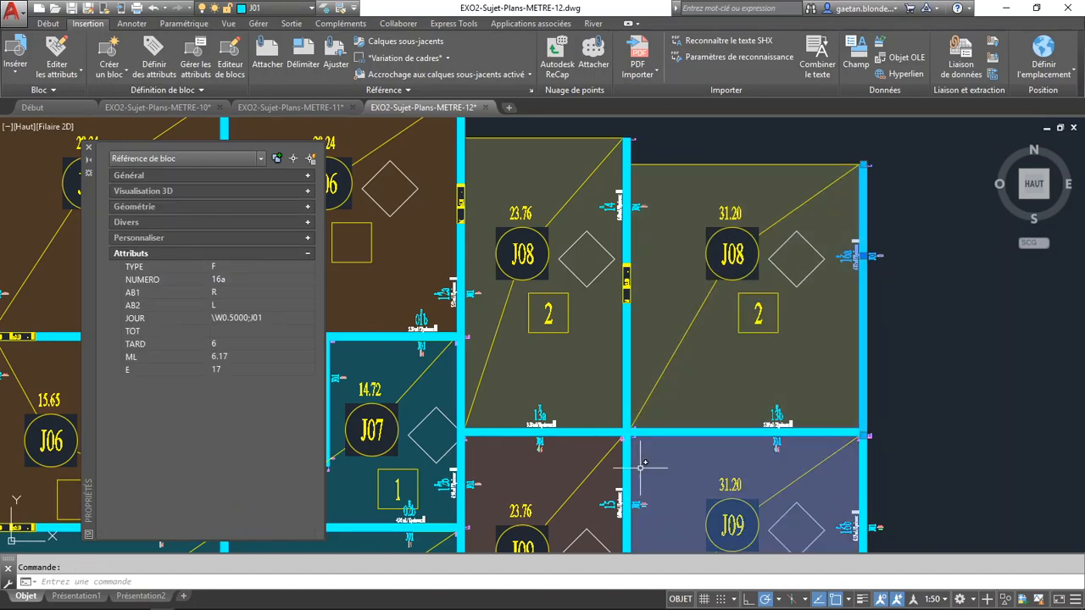
click(610, 206)
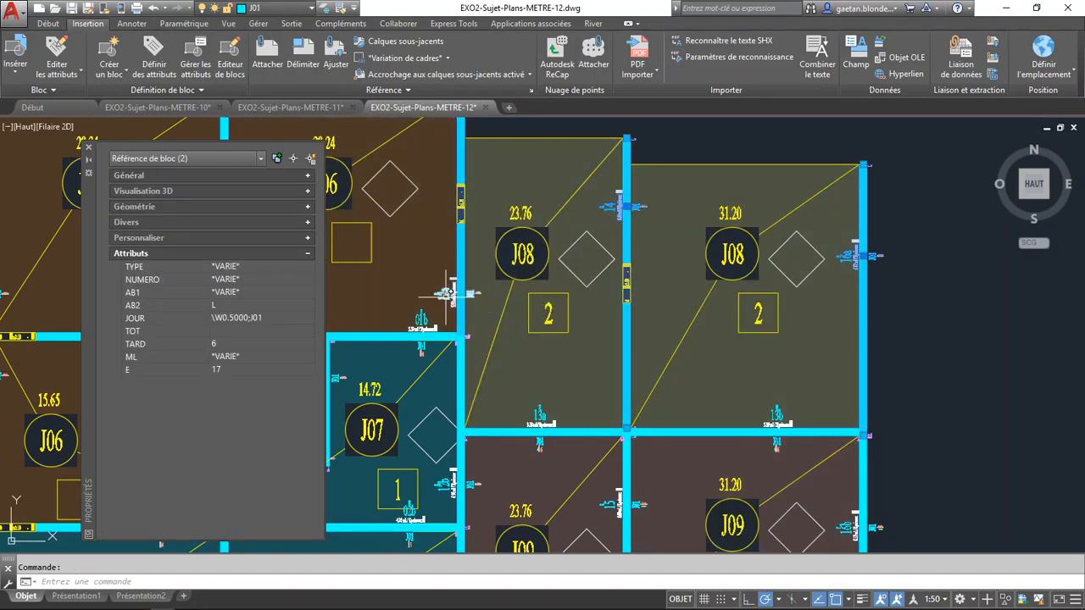
click(444, 294)
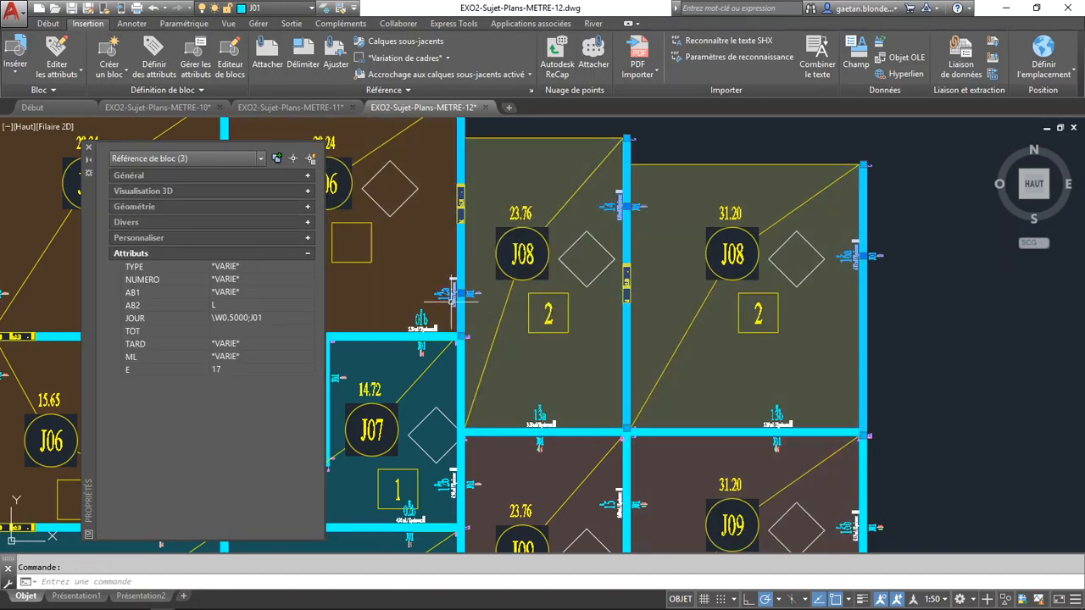
click(454, 481)
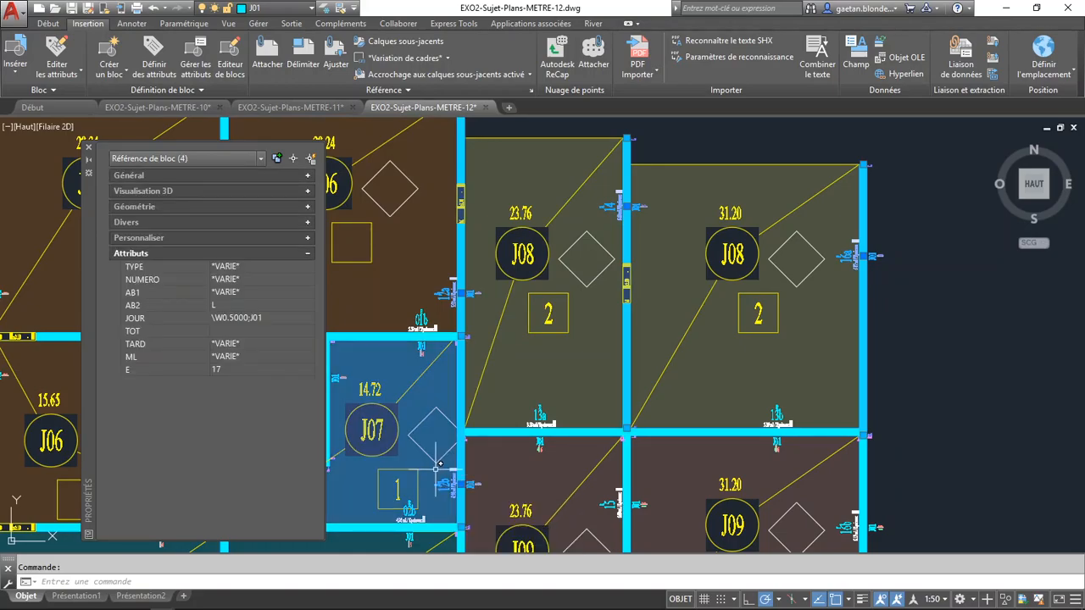
middle_drag(439, 475, 440, 393)
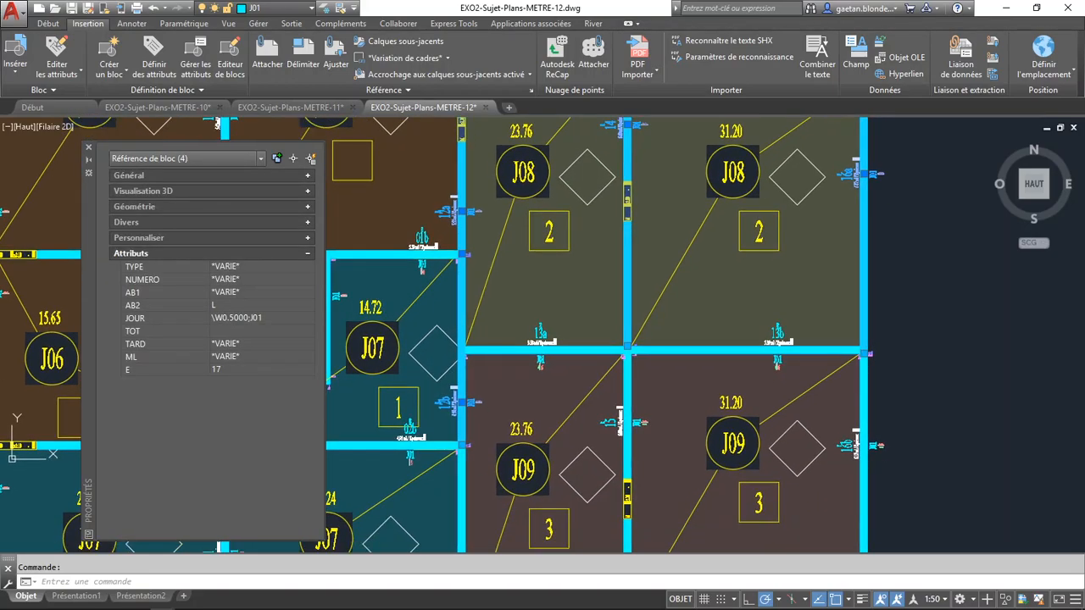
key(Escape)
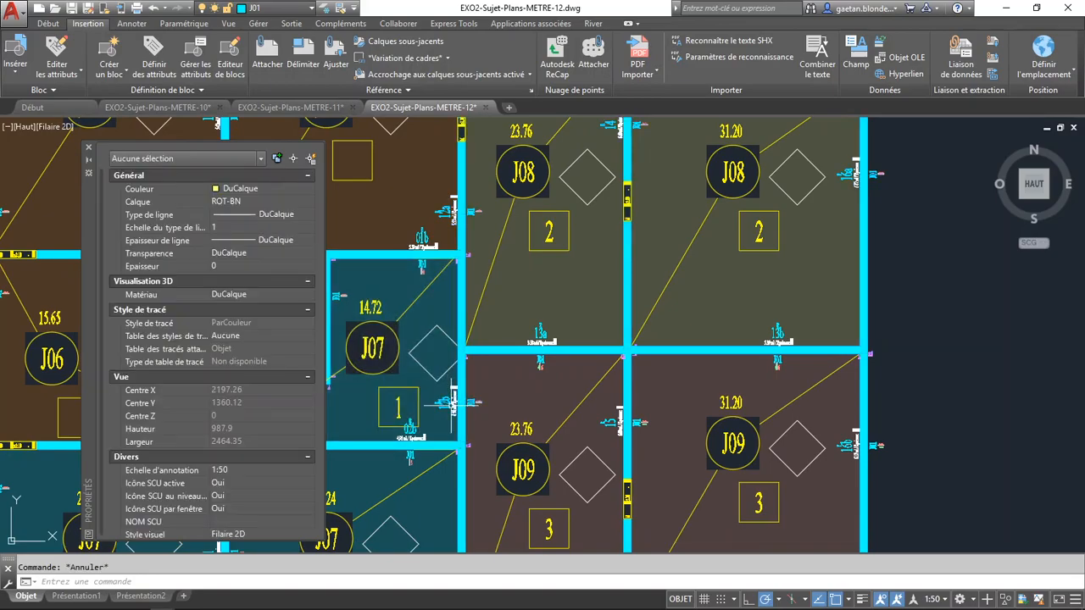
Step: Set the TOT attribute of wall 12b between zones J07 and J09 to 4 and deselect the wall
click(456, 403)
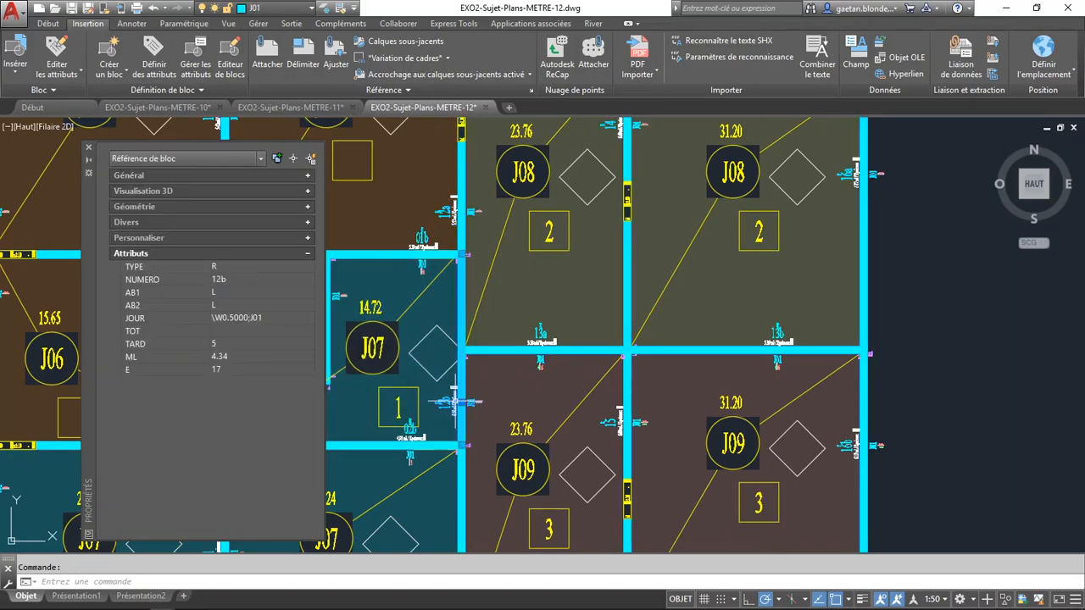
click(233, 331)
key(Return)
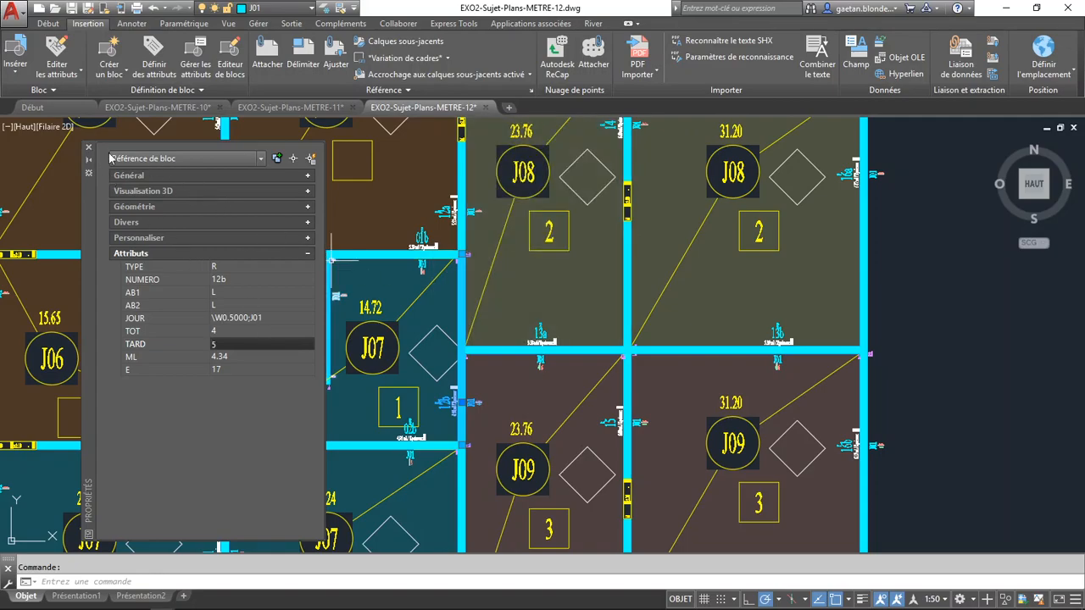
key(Escape)
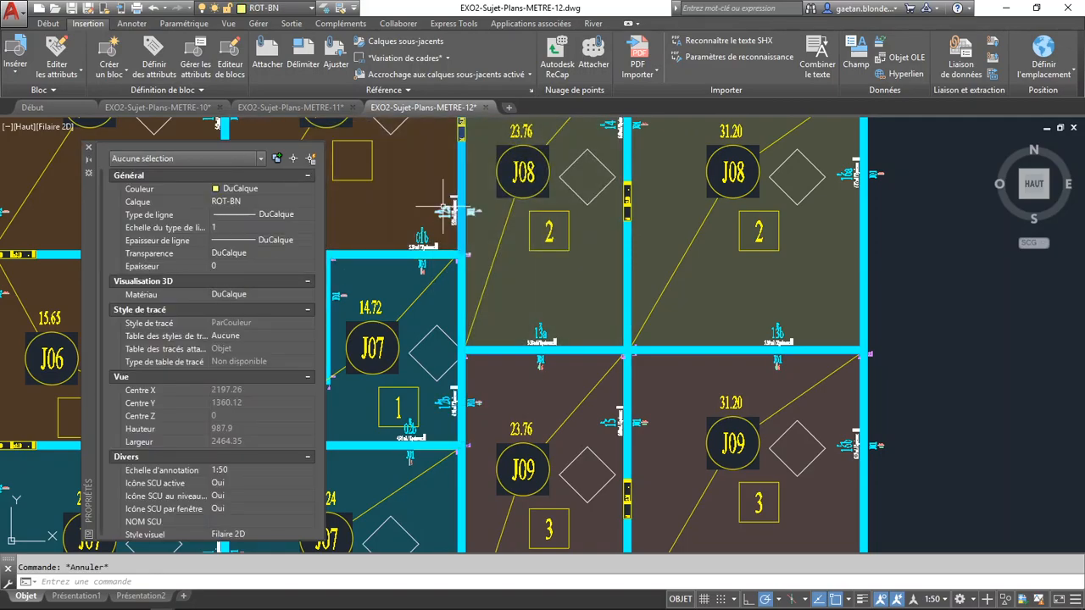
Step: Set the TOT attribute of wall 12a between zones J06 and J08 to 3 and deselect the wall
click(456, 231)
middle_drag(456, 231, 456, 340)
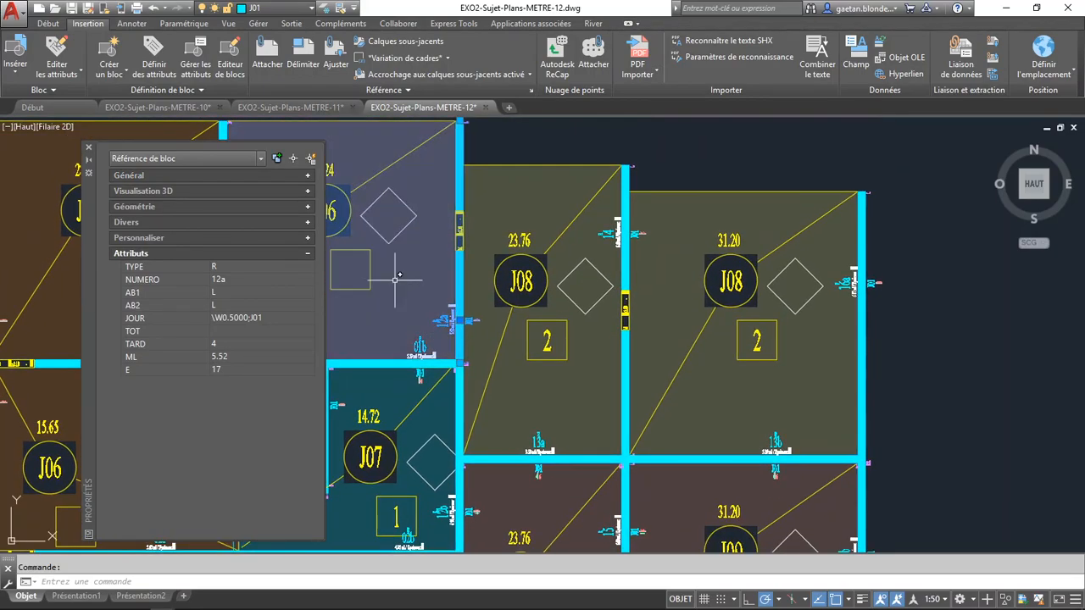
click(228, 332)
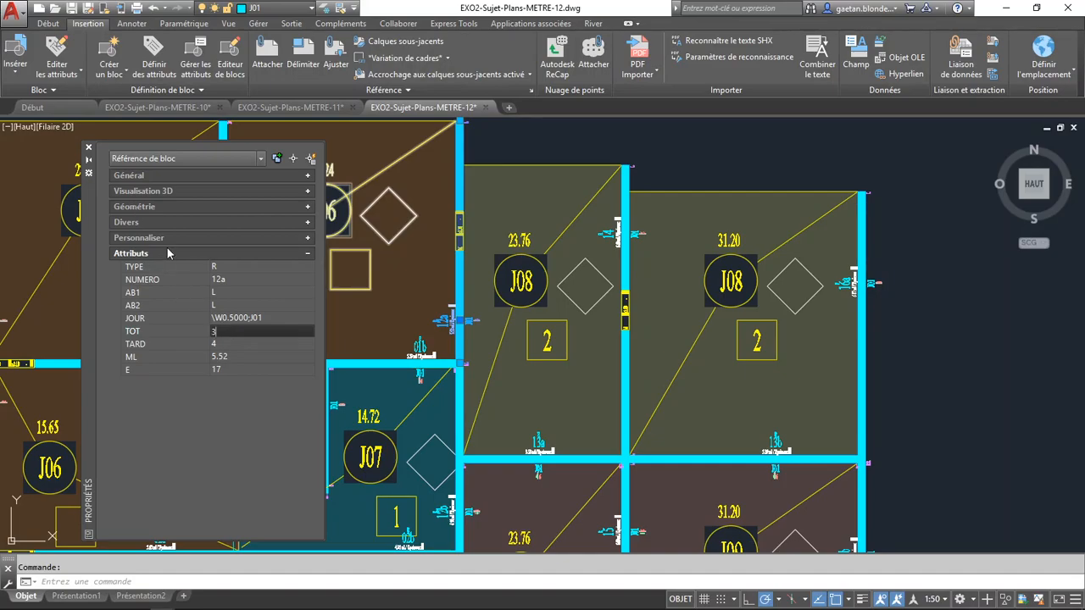
key(Escape)
Step: Set the TOT attribute of wall 12c between the lower J07 zone and zone J09 to 4
mouse_move(541, 367)
middle_down()
mouse_move(542, 165)
mouse_move(727, 207)
mouse_move(740, 200)
middle_up()
mouse_move(642, 279)
middle_down()
mouse_move(676, 259)
mouse_move(694, 270)
middle_up()
scroll(680, 257, down, 2)
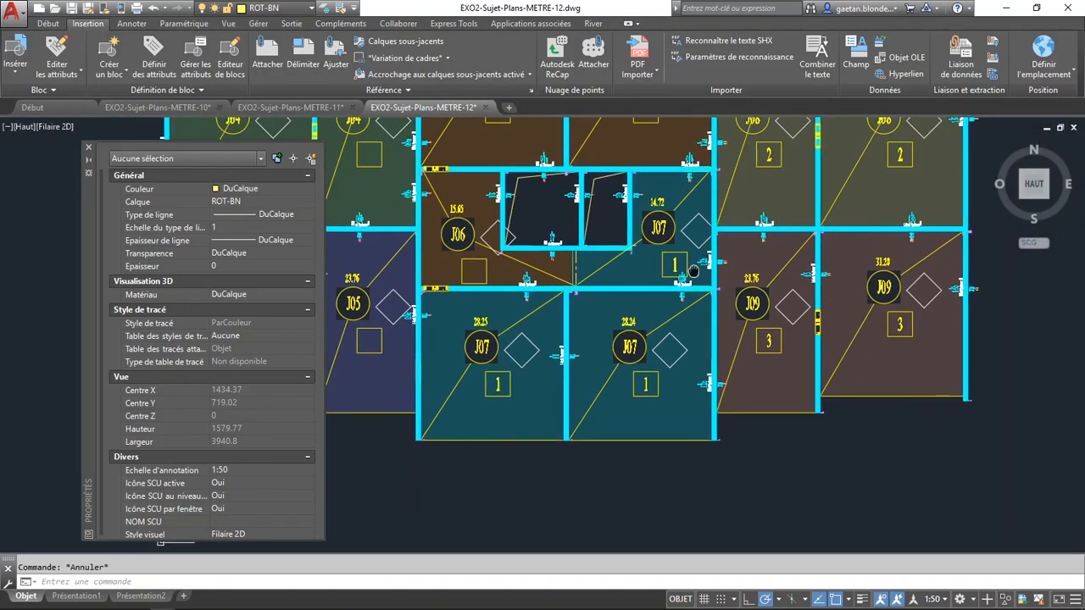
click(690, 170)
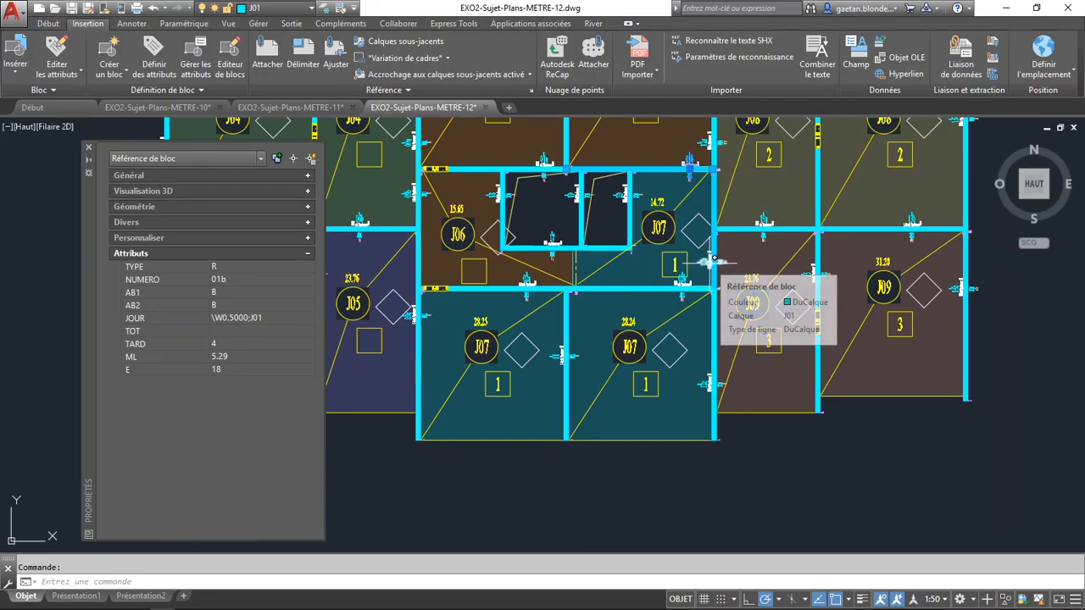
key(Escape)
click(708, 384)
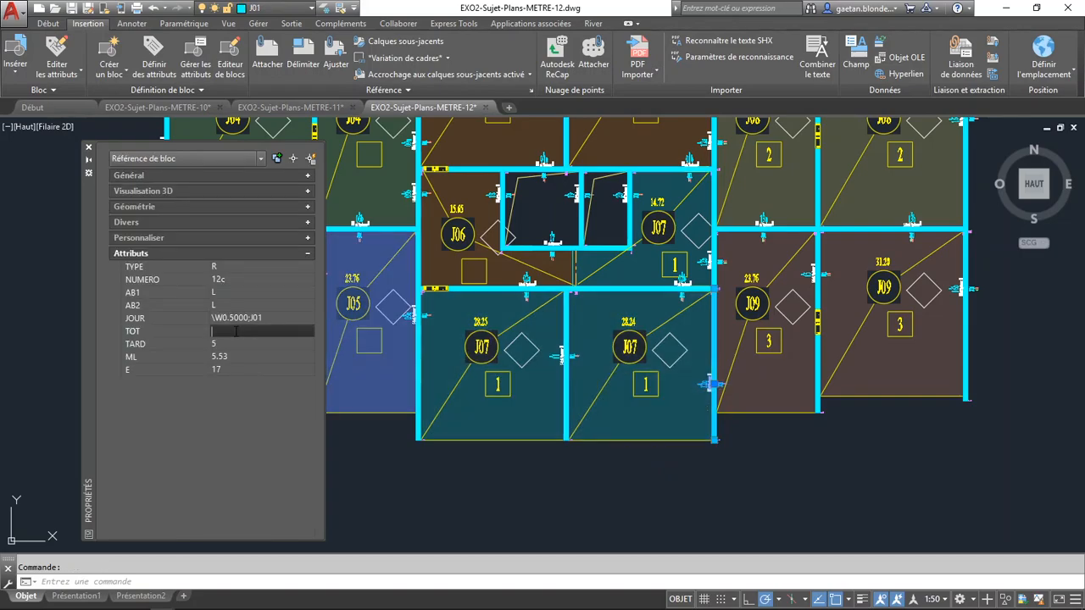
key(Tab)
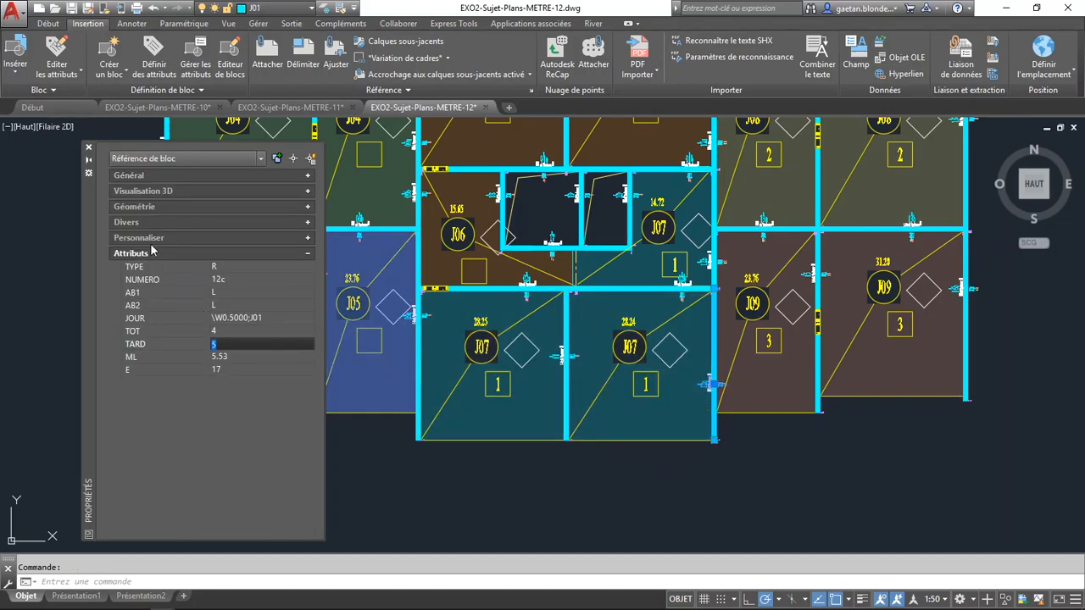
click(690, 159)
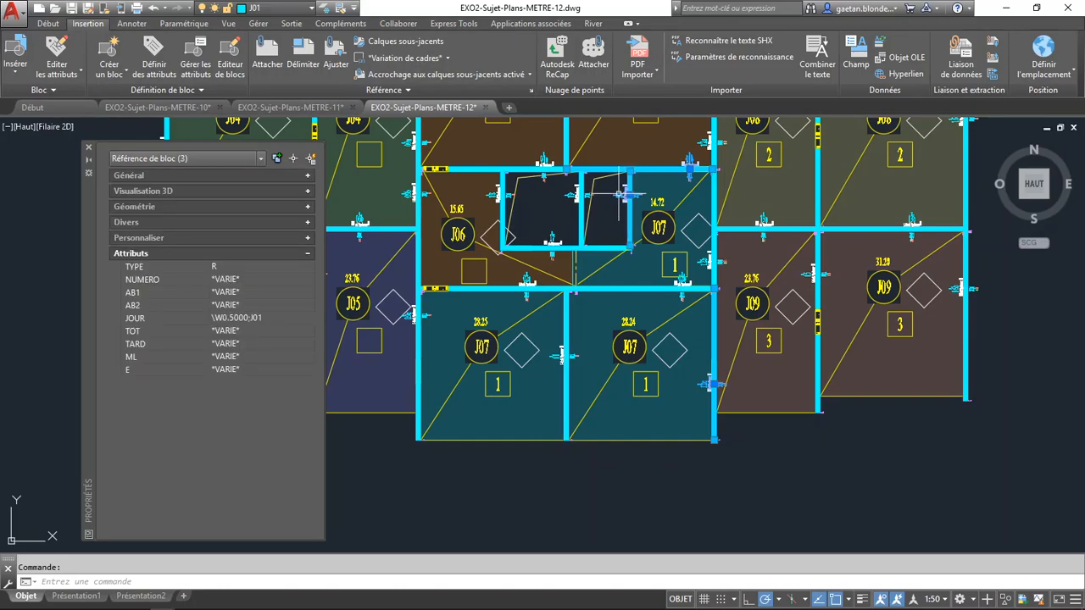
click(682, 289)
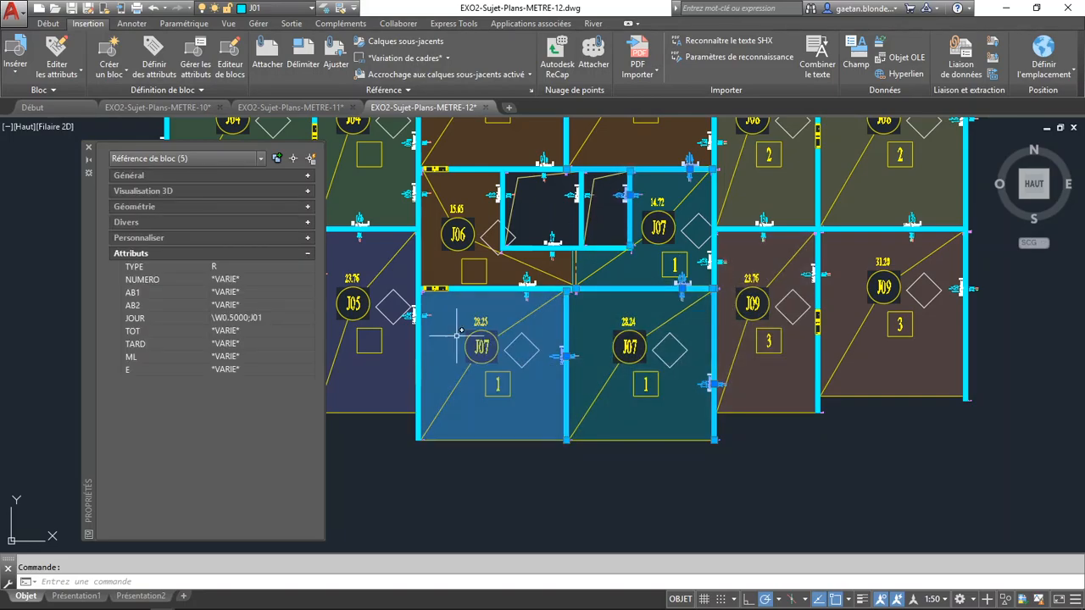
click(415, 313)
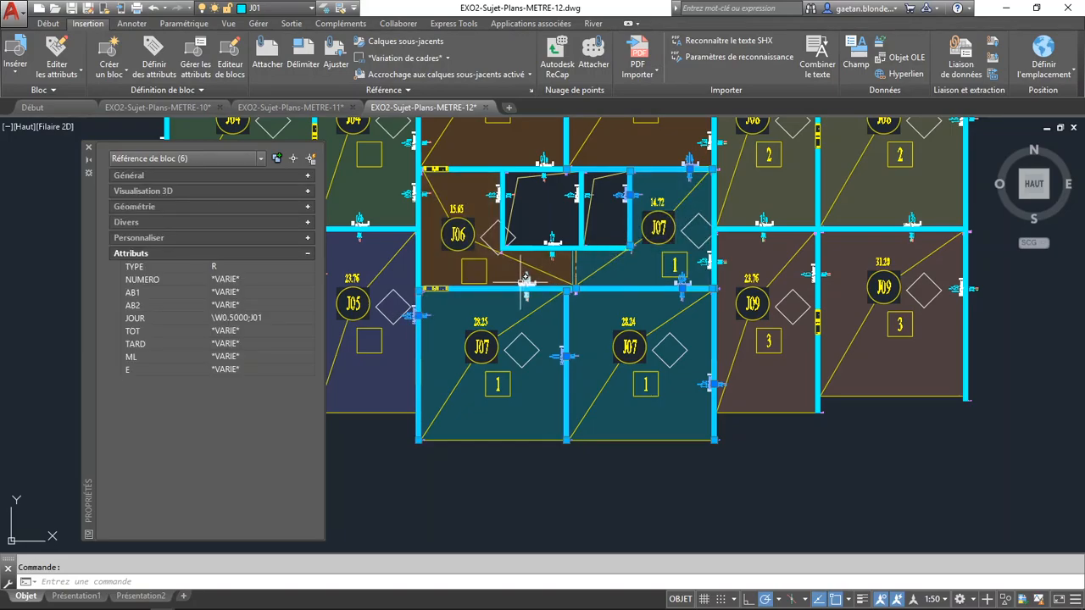
click(527, 280)
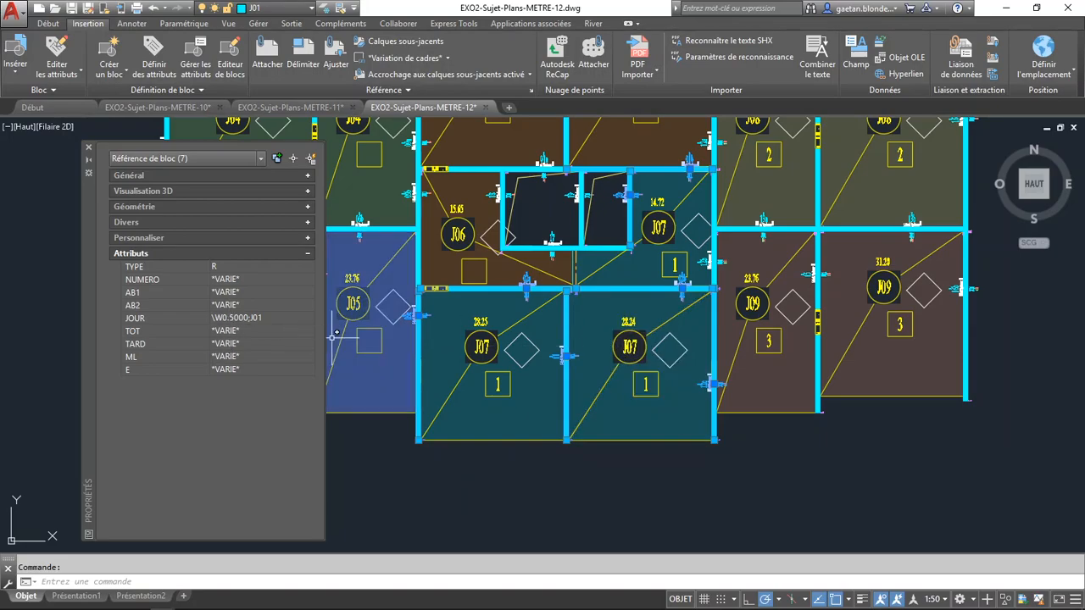
key(Escape)
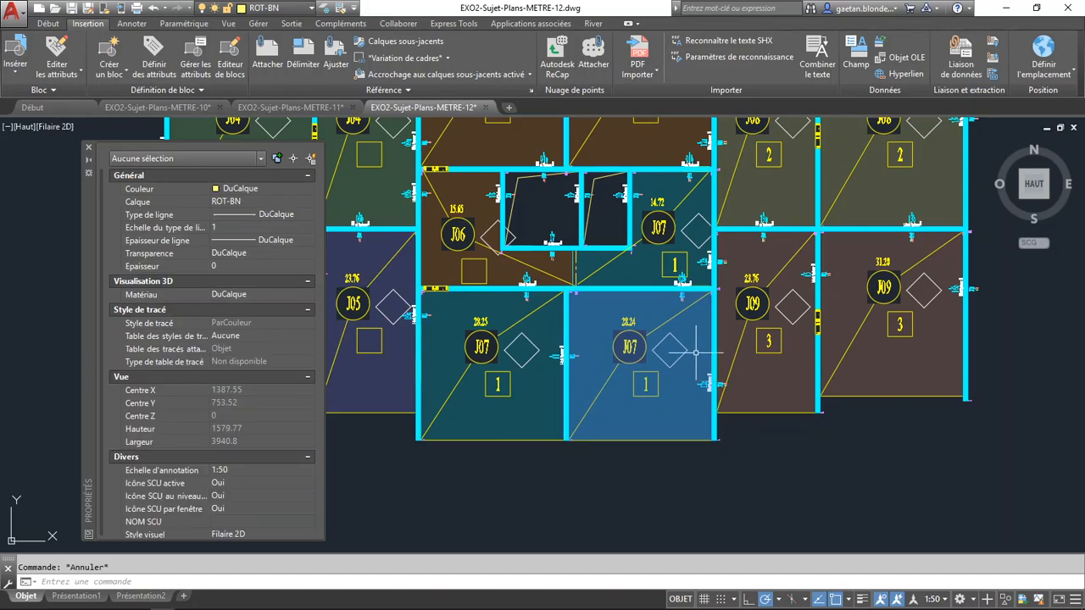
Step: Set the TOT attribute to 2 for the six walls bordering or separating the J07 zones, leaving out the walls shared with J09
click(681, 288)
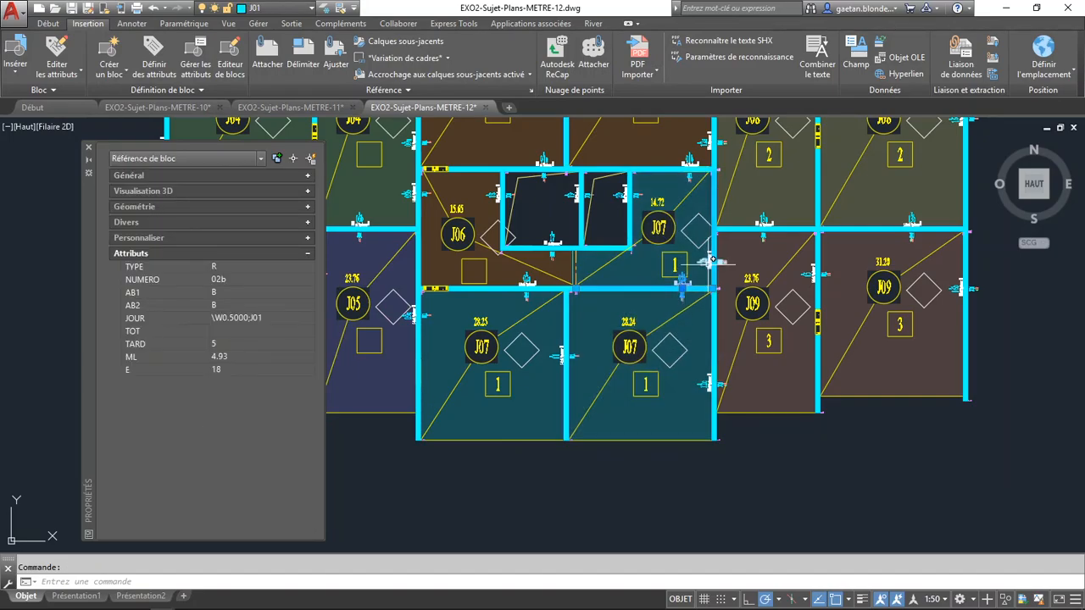
click(689, 162)
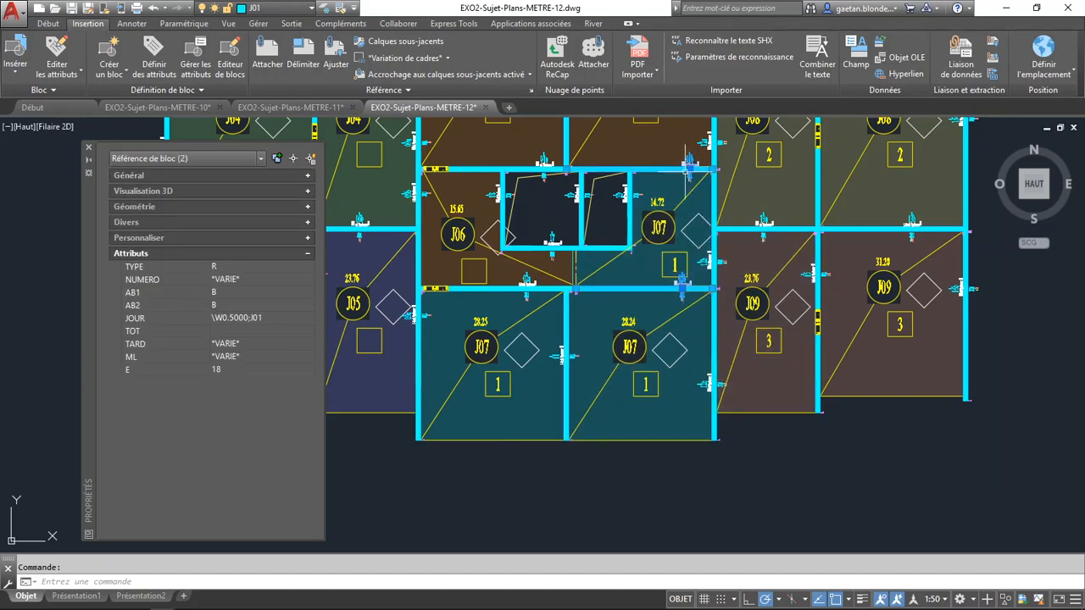
click(564, 352)
click(527, 282)
click(416, 314)
click(229, 331)
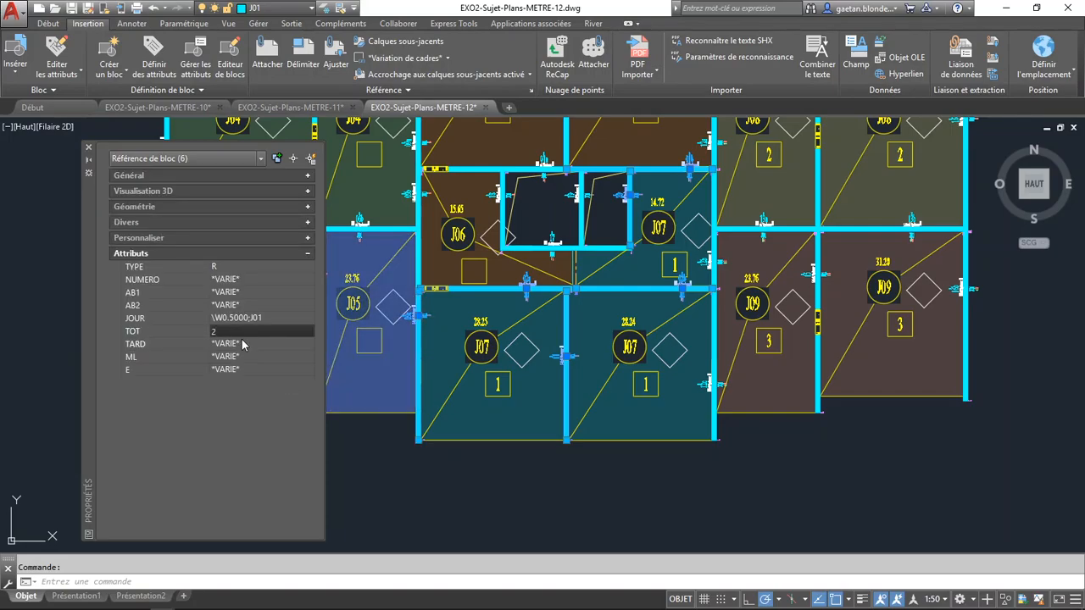
click(242, 343)
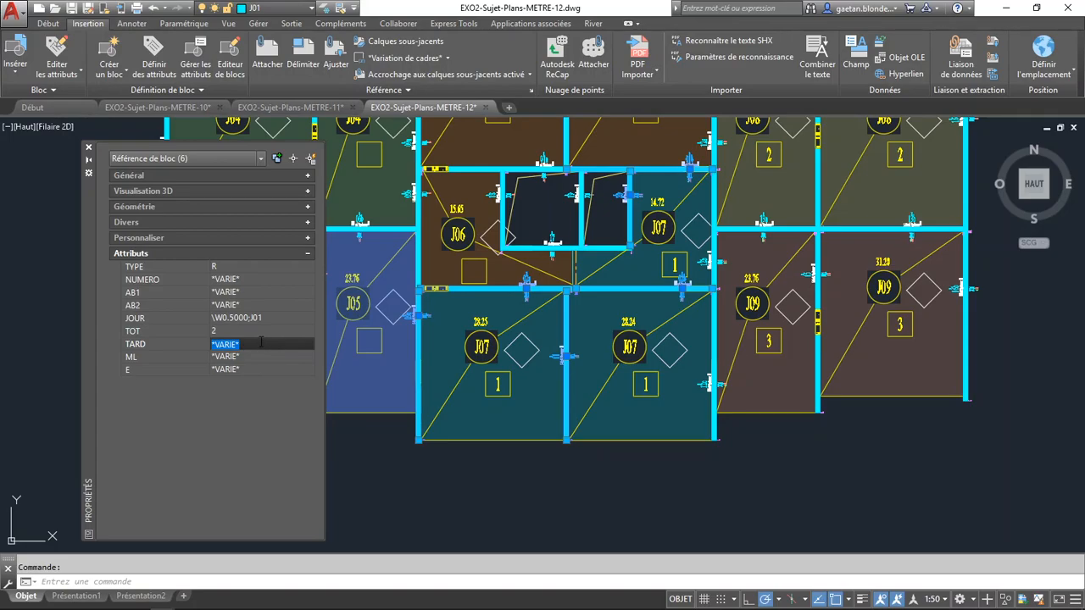
middle_drag(448, 336, 449, 459)
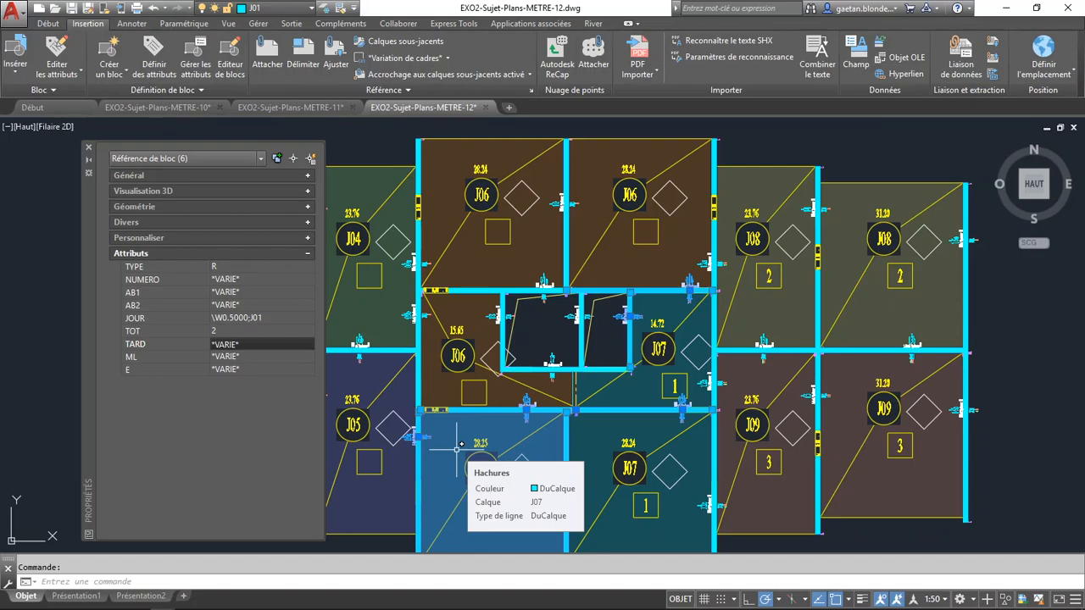
click(89, 148)
middle_drag(68, 314, 108, 294)
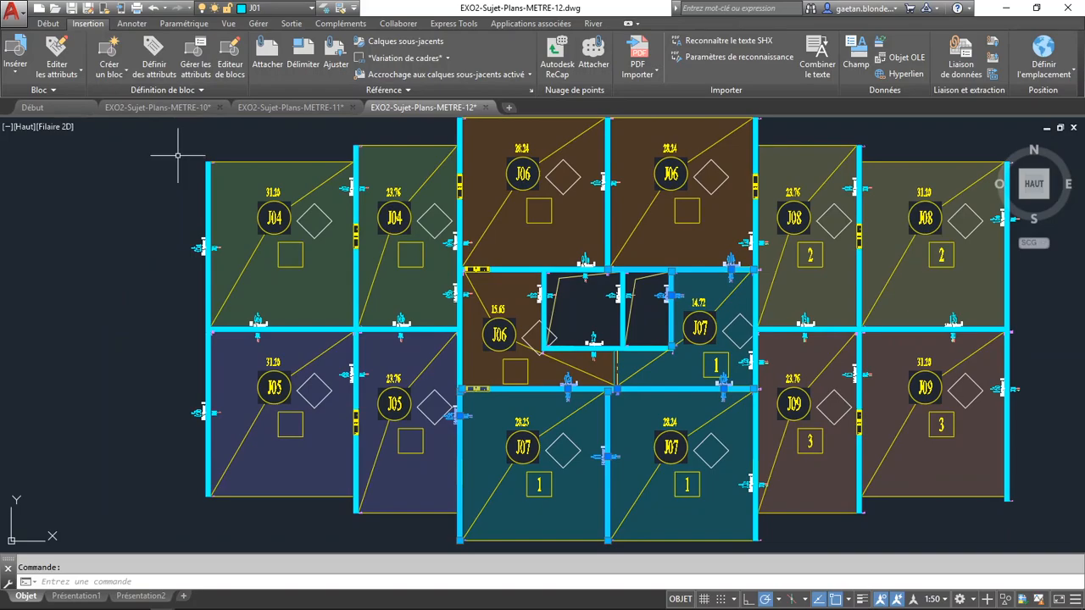
scroll(178, 156, down, 2)
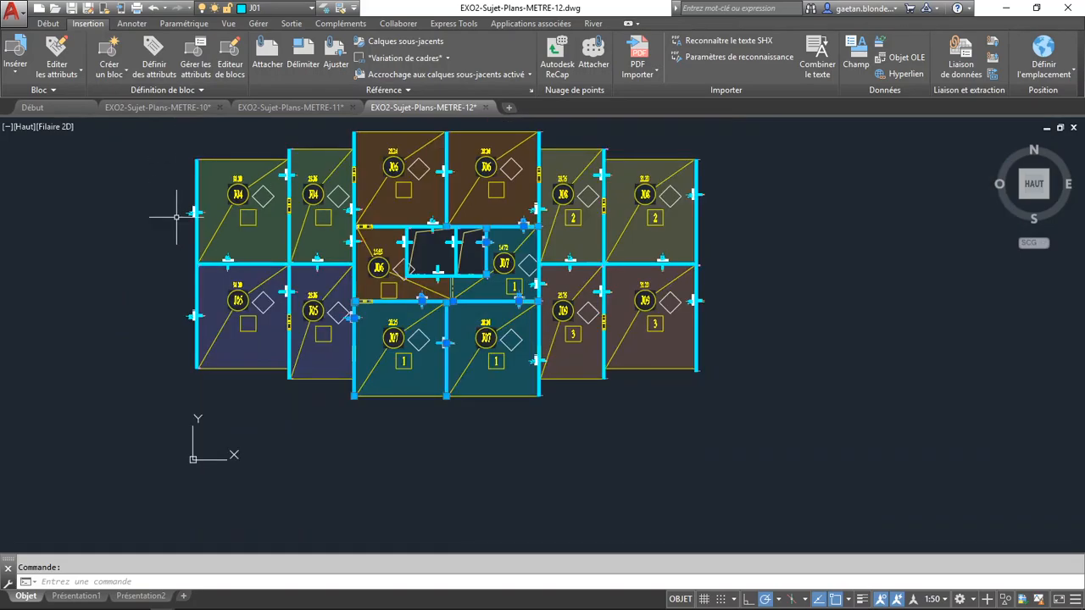
click(165, 155)
click(210, 424)
click(172, 227)
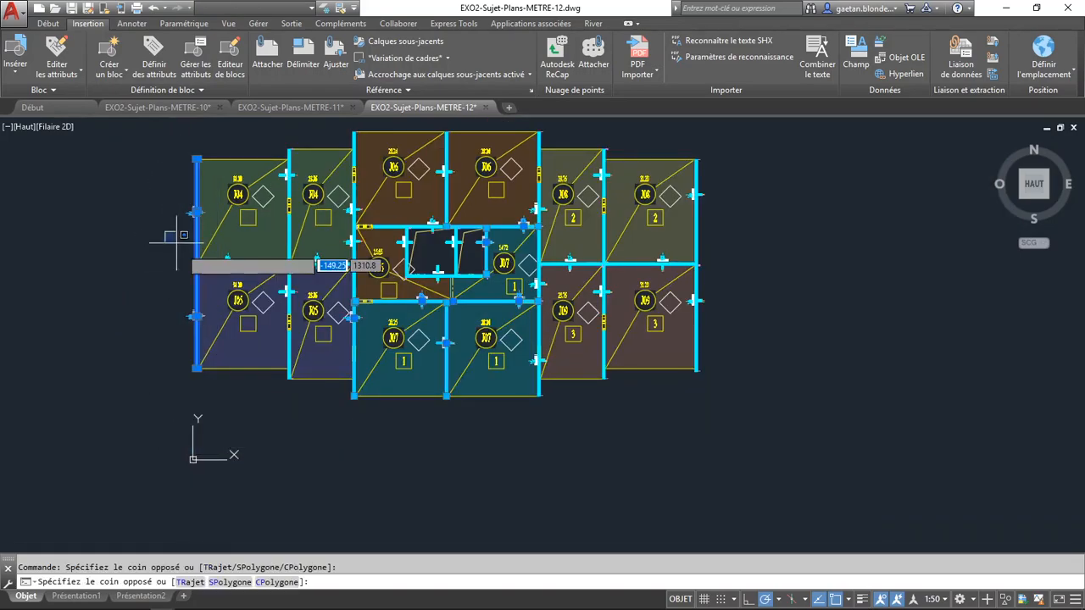
click(370, 279)
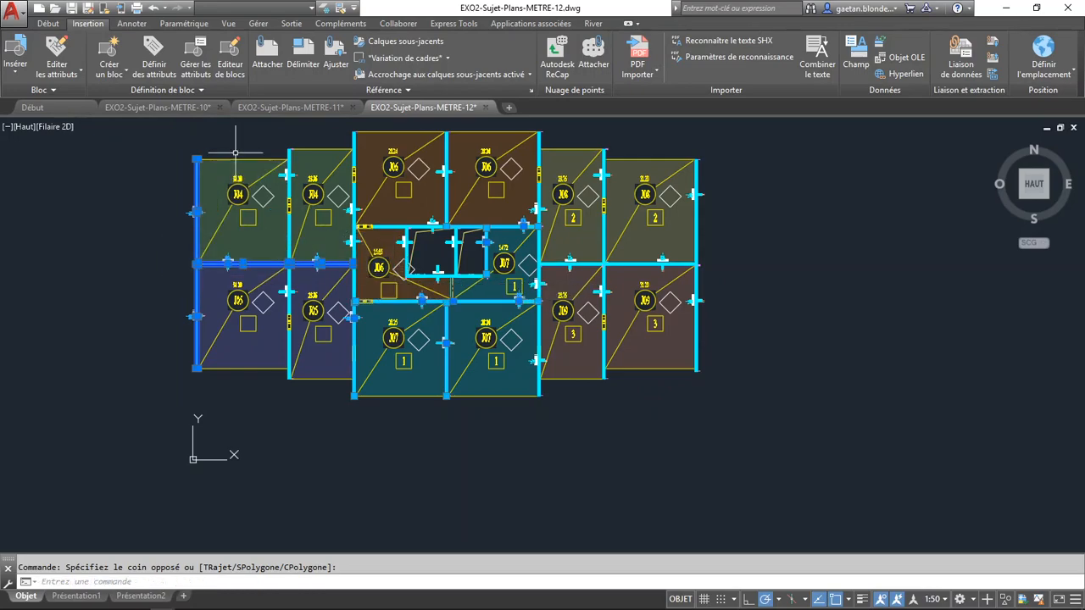
click(280, 127)
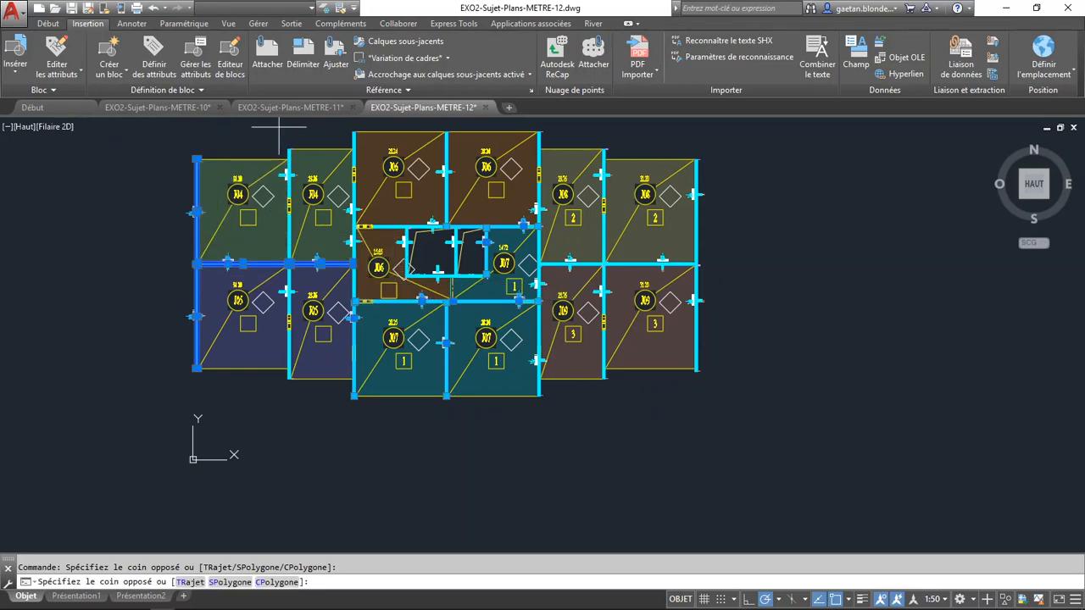
click(296, 399)
middle_drag(312, 326, 316, 415)
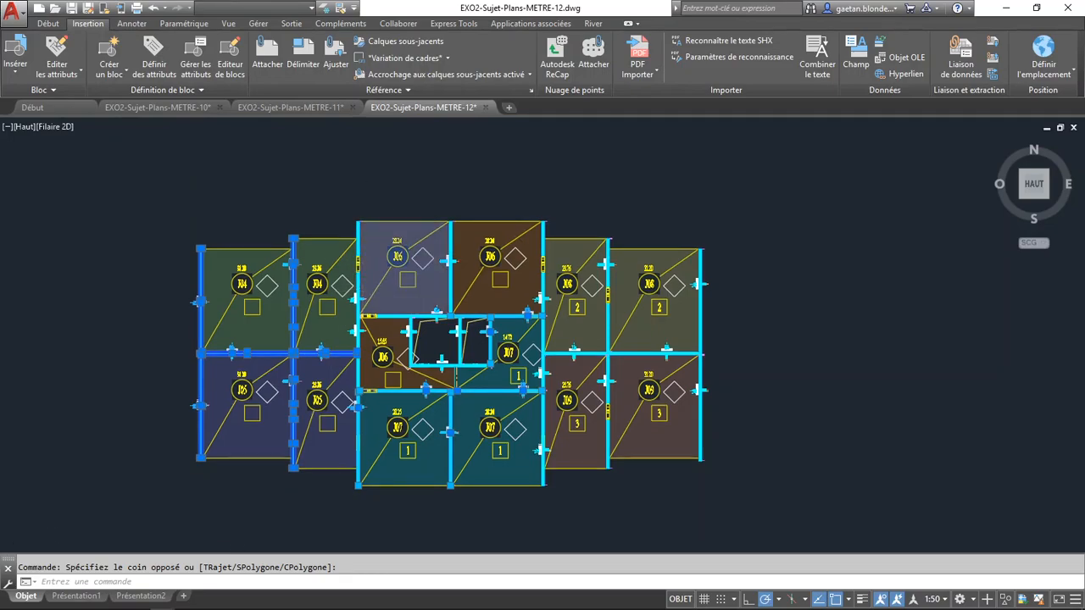
scroll(363, 292, up, 2)
click(344, 356)
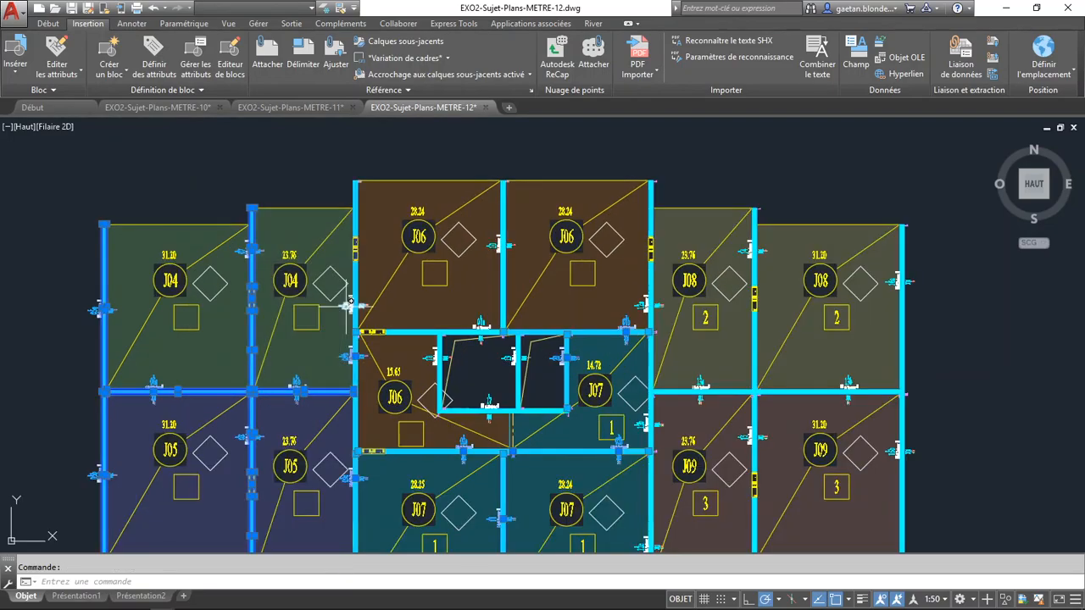
click(448, 151)
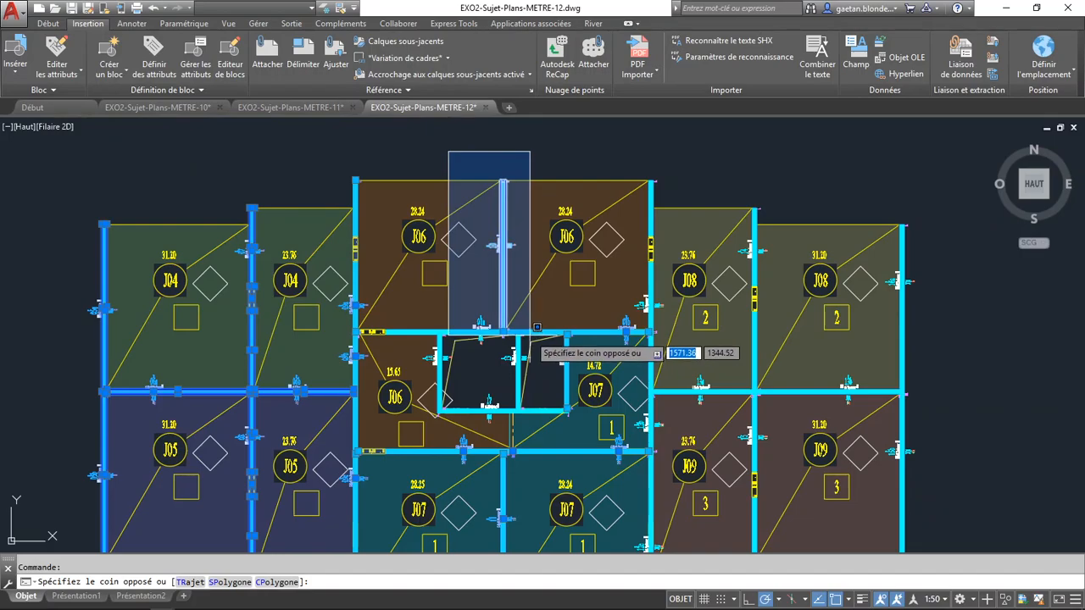
click(534, 329)
click(478, 324)
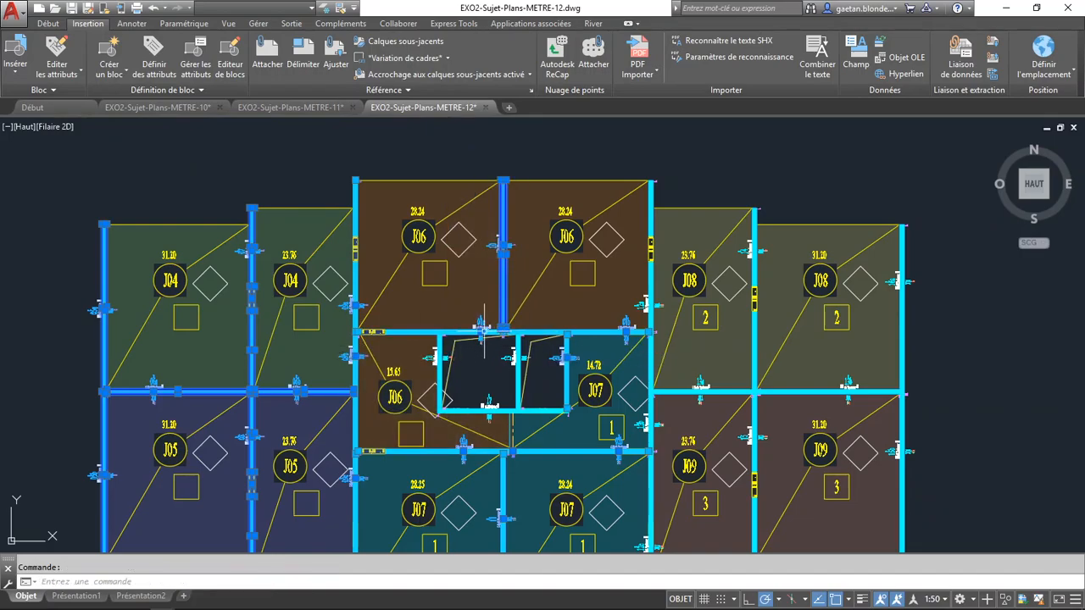
click(357, 334)
right_click(356, 332)
click(390, 309)
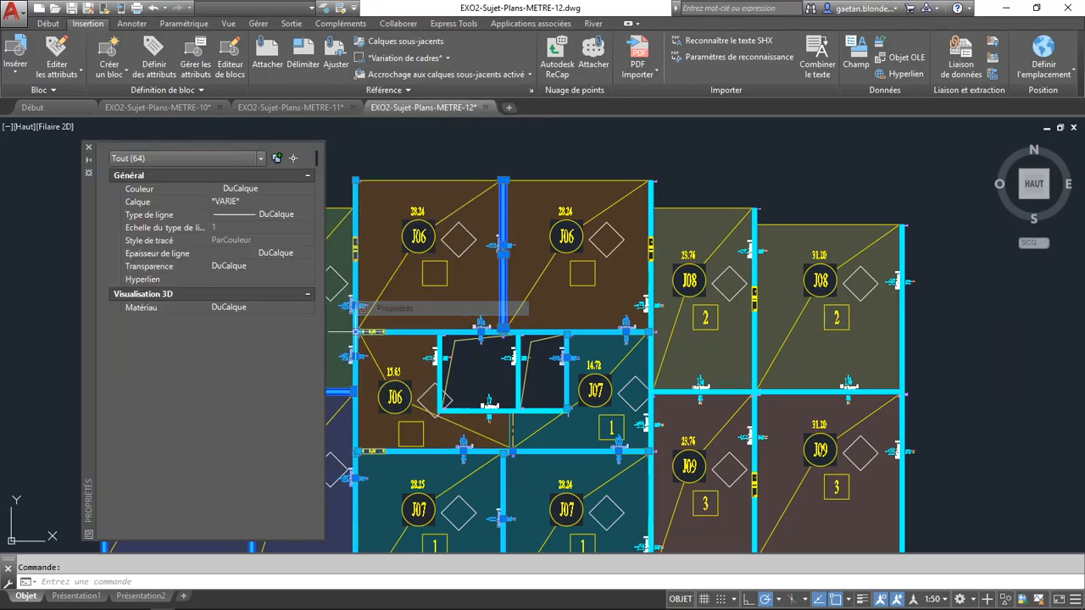
click(227, 132)
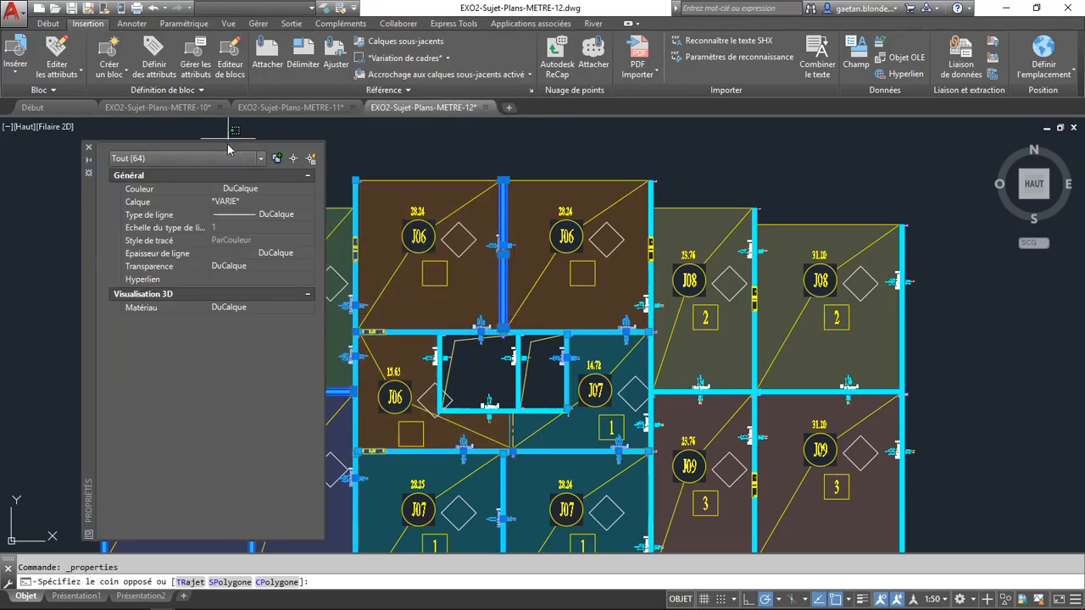
click(187, 159)
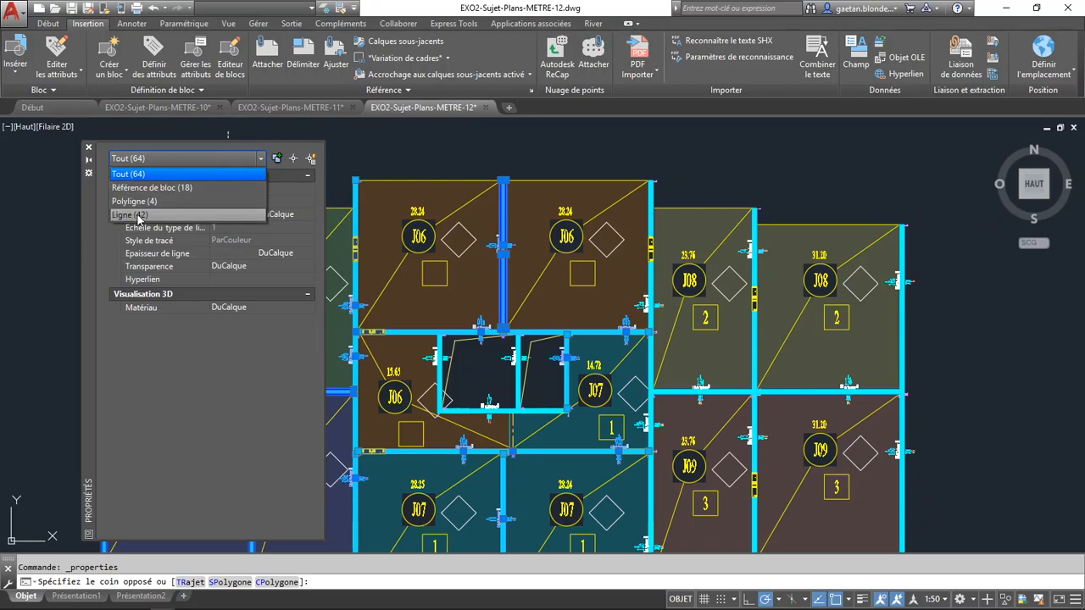
click(140, 188)
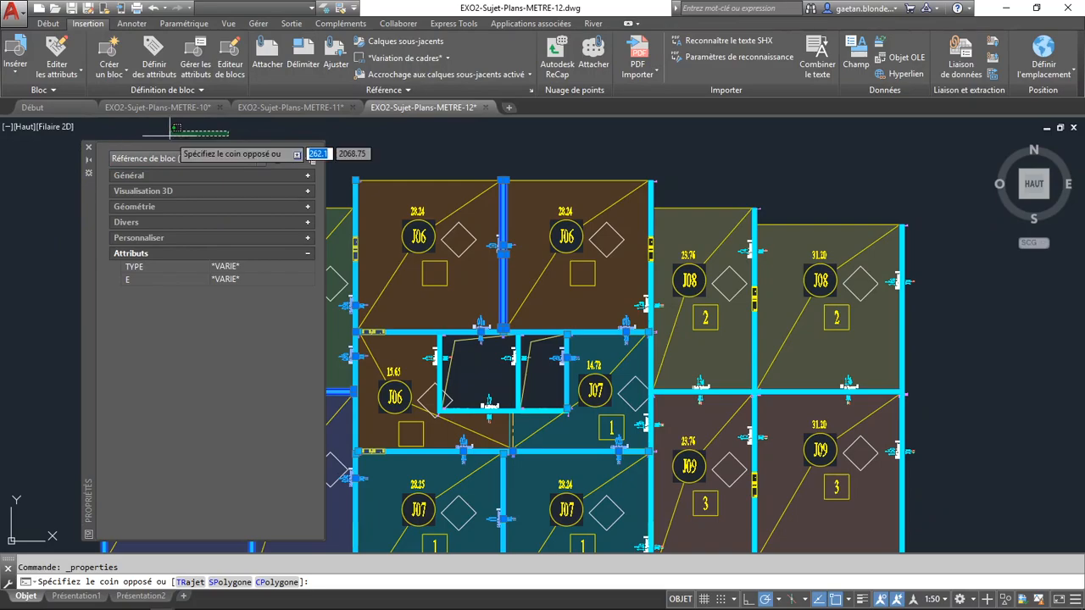
click(135, 136)
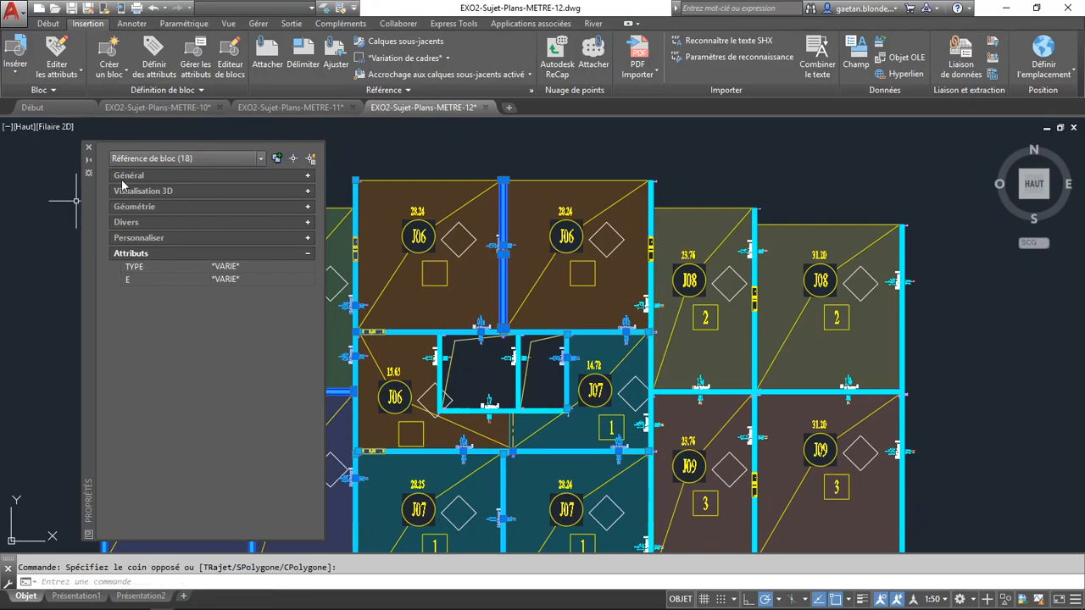
key(Escape)
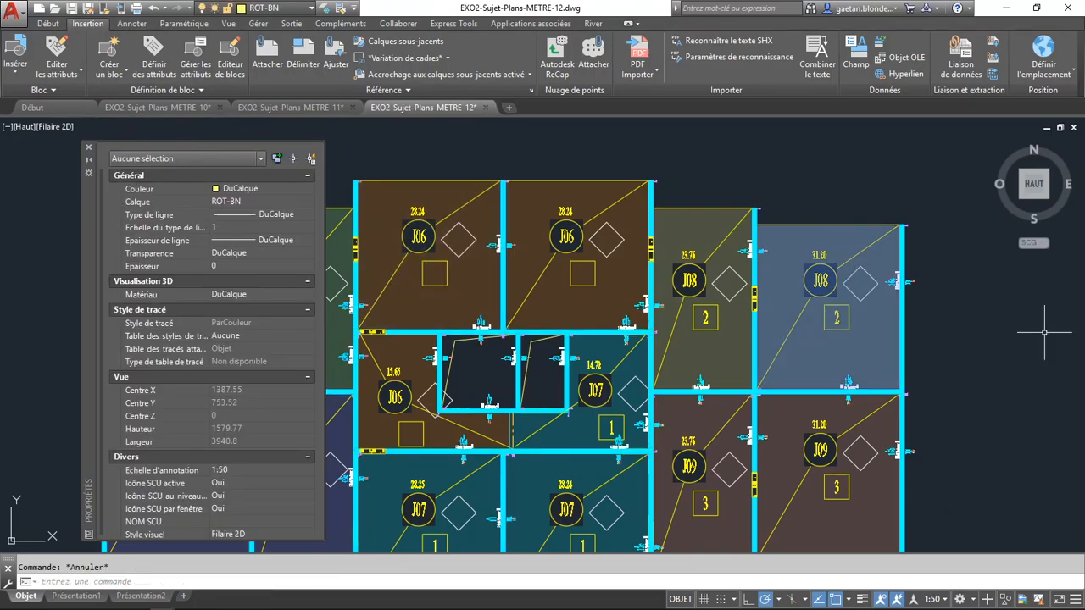